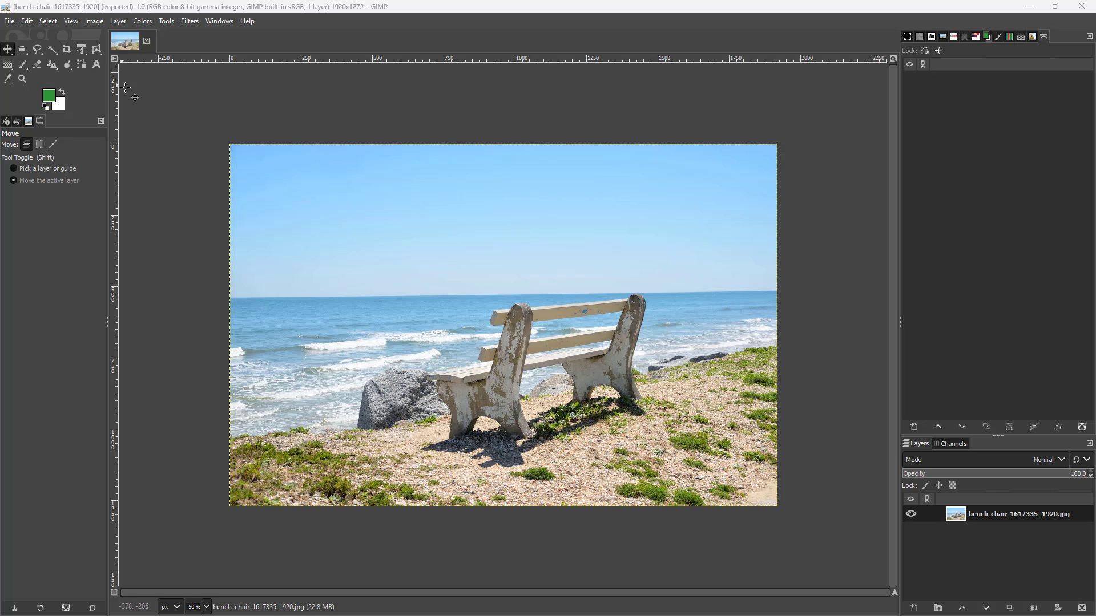
Open the Map Object filter for the bench photo and enlarge its dialog.
{"action": "left_click", "coordinate": [189, 21]}
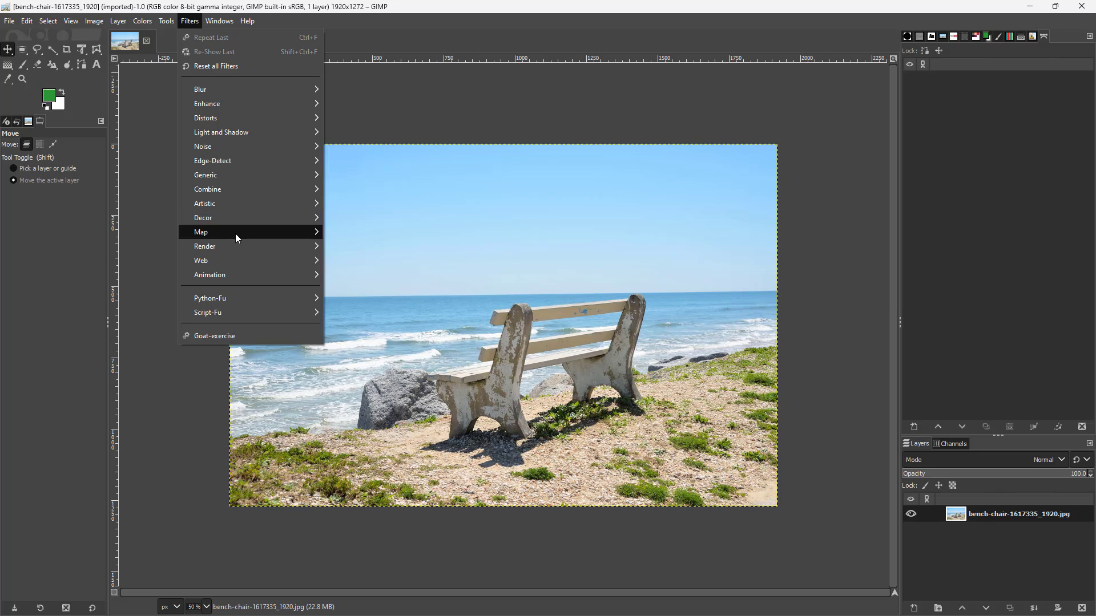
{"action": "mouse_move", "coordinate": [236, 238]}
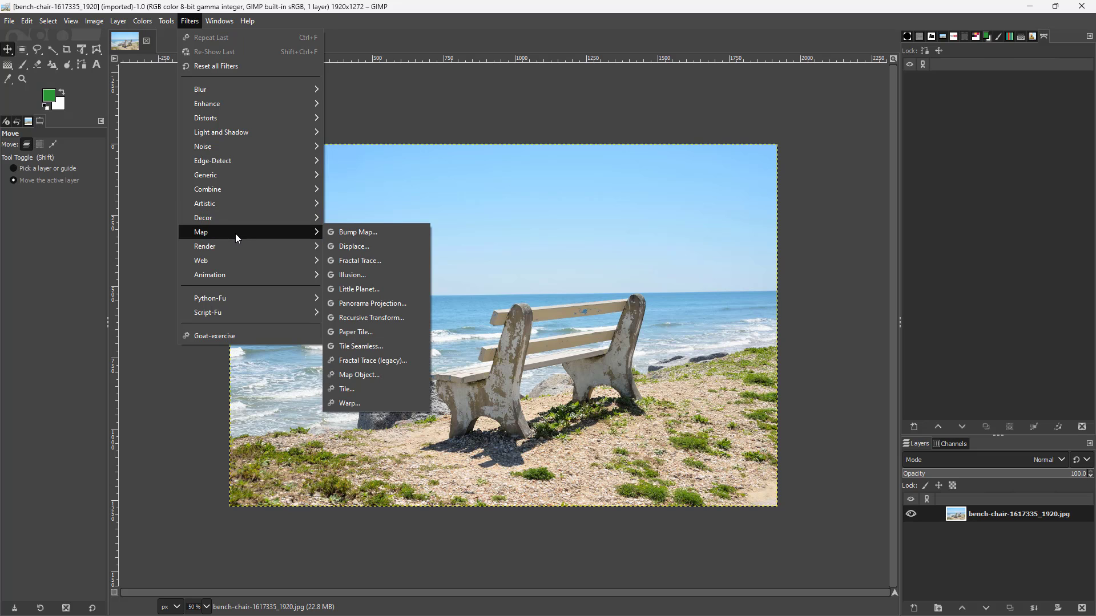
{"action": "left_click", "coordinate": [399, 376]}
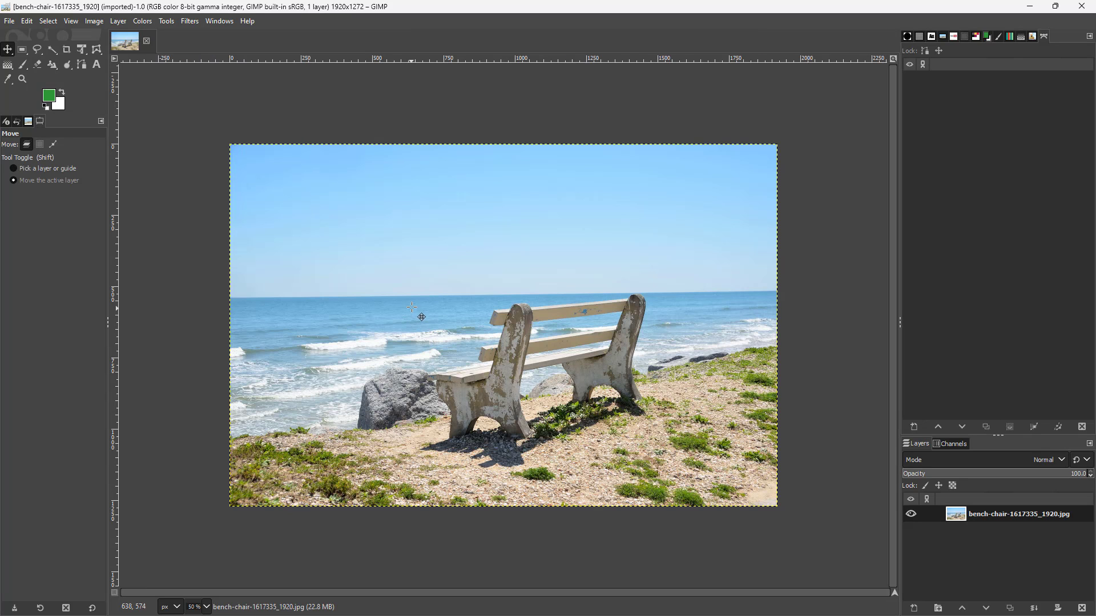
{"action": "left_click_drag", "start_coordinate": [535, 221], "coordinate": [645, 199]}
{"action": "left_click", "coordinate": [547, 337]}
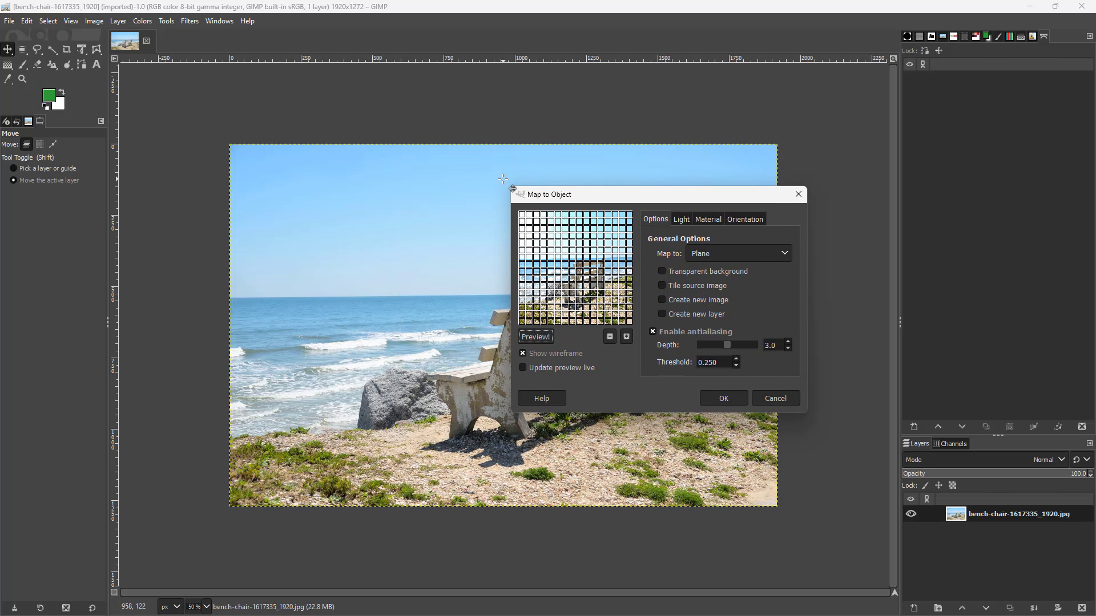
{"action": "left_click_drag", "start_coordinate": [508, 187], "coordinate": [413, 98]}
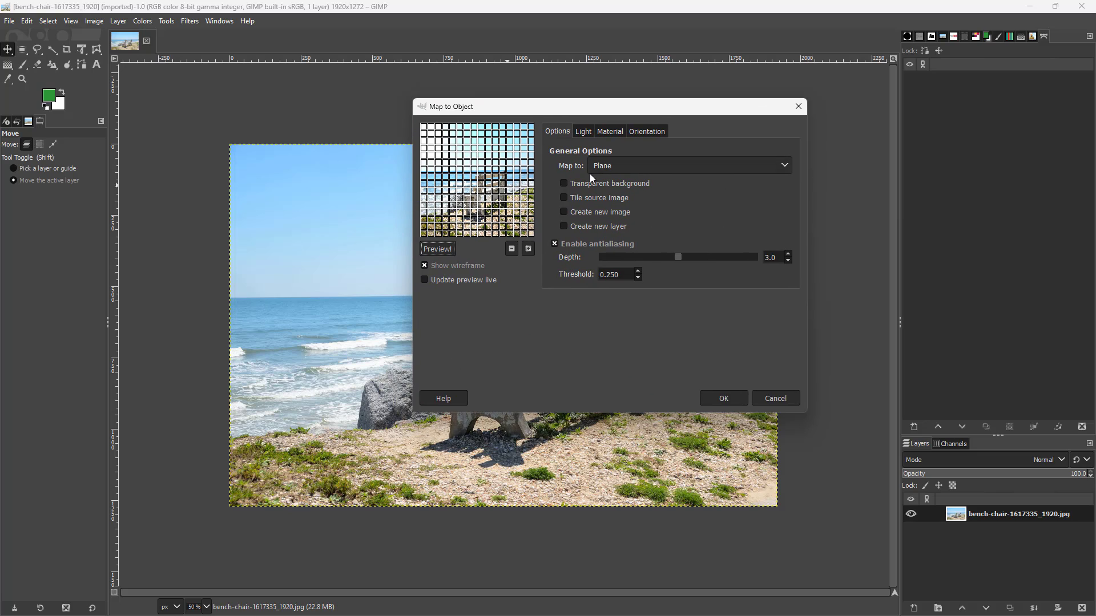
Enable tiling of the source image and set the point light's X position to -0.10.
{"action": "left_click", "coordinate": [566, 197]}
{"action": "left_click", "coordinate": [585, 132]}
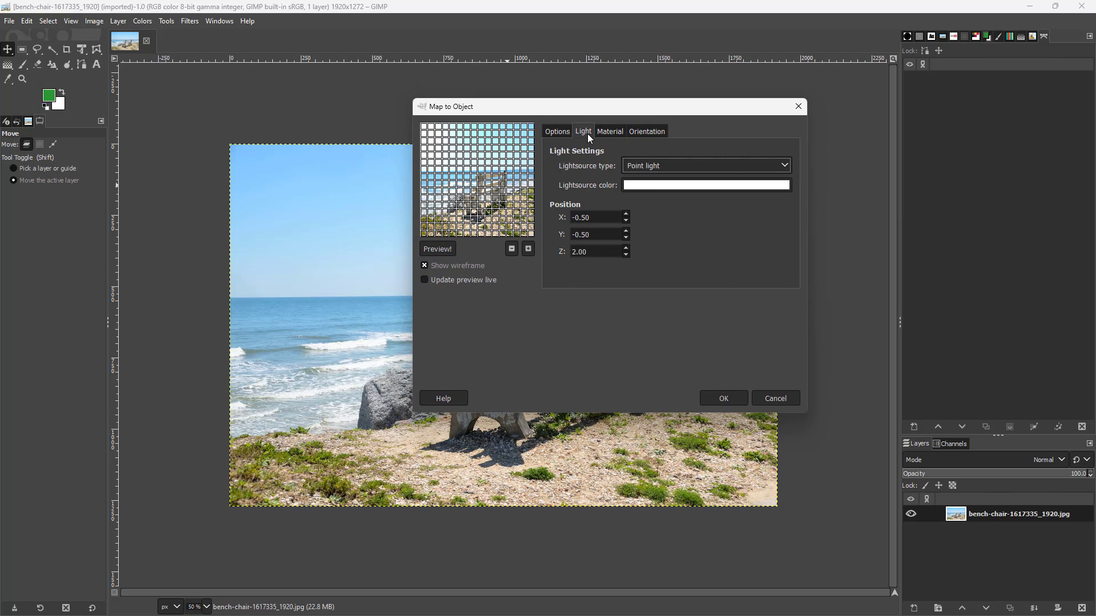
{"action": "left_click", "coordinate": [626, 214]}
{"action": "left_click", "coordinate": [626, 214]}
{"action": "left_click", "coordinate": [626, 214]}
{"action": "left_click", "coordinate": [626, 214]}
Set the material's ambient intensity to 0.60 and turn on live updating of the preview.
{"action": "left_click", "coordinate": [608, 128]}
{"action": "left_click", "coordinate": [654, 161]}
{"action": "left_click", "coordinate": [655, 161]}
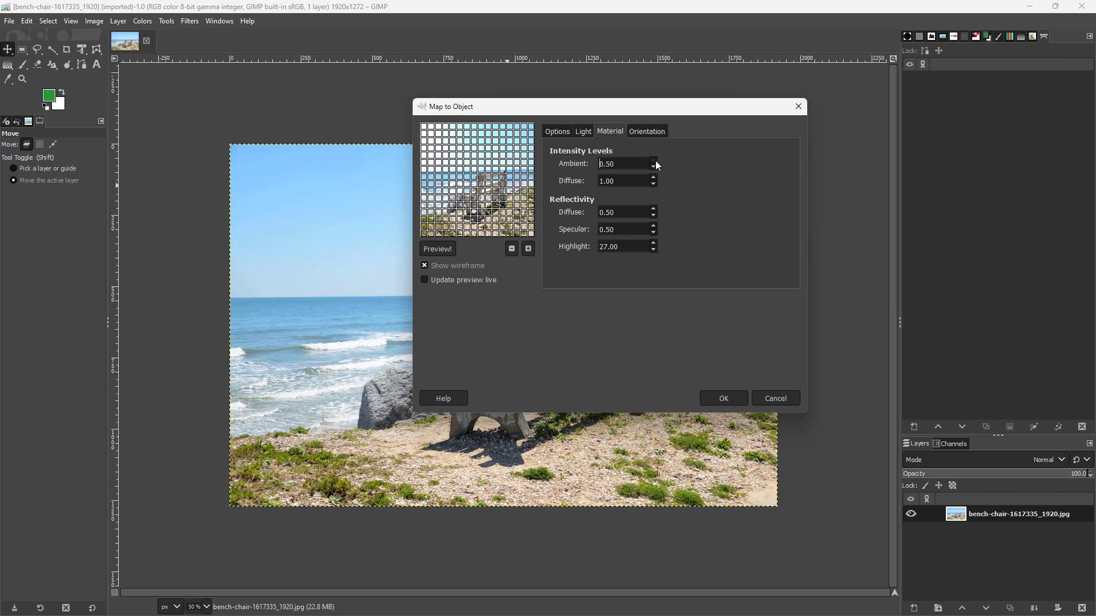
{"action": "left_click", "coordinate": [424, 280]}
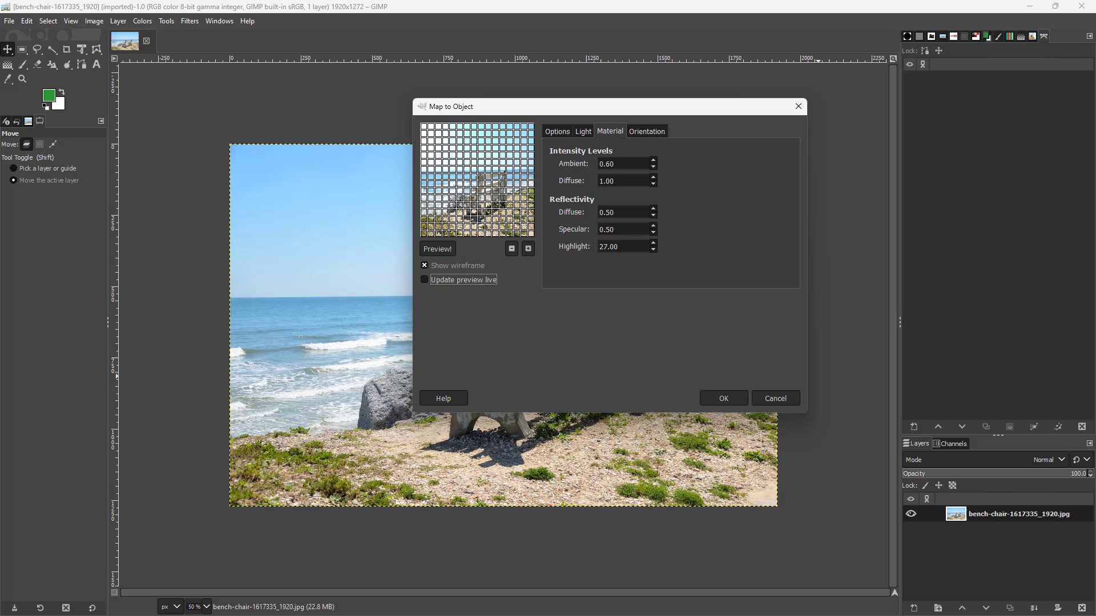
{"action": "left_click", "coordinate": [424, 280]}
Have the filter create a new layer and set the antialiasing depth to 3.6.
{"action": "left_click", "coordinate": [557, 132]}
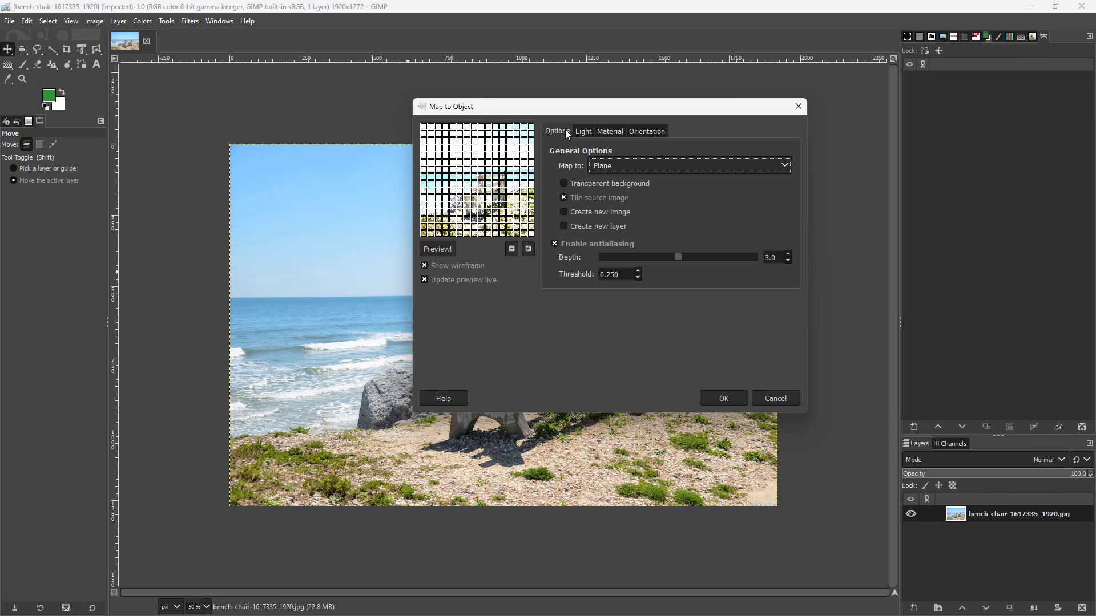
{"action": "left_click", "coordinate": [566, 184]}
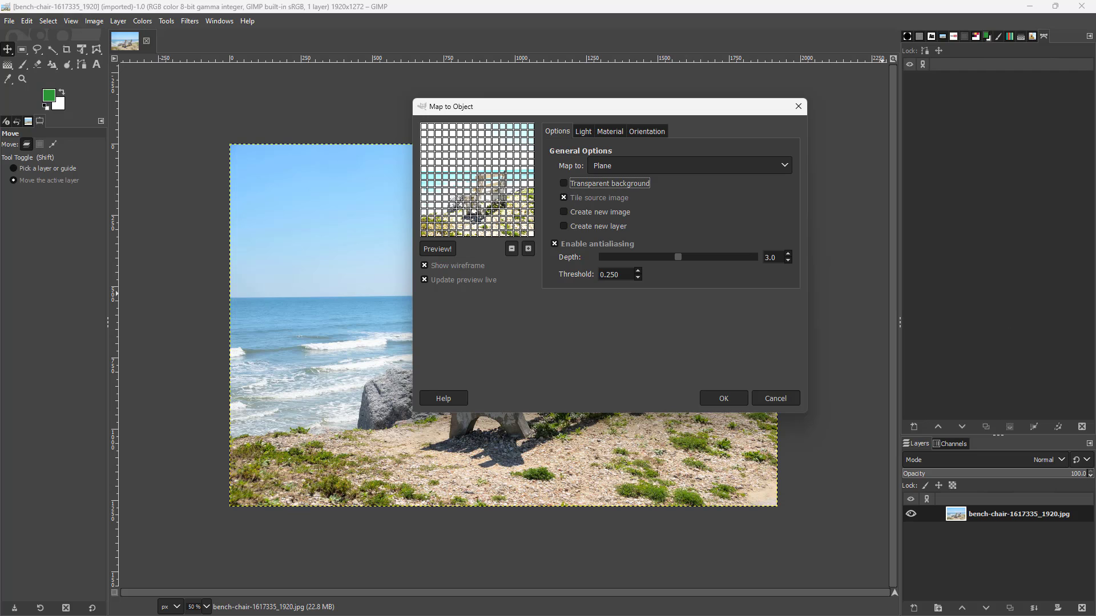
{"action": "left_click", "coordinate": [565, 211]}
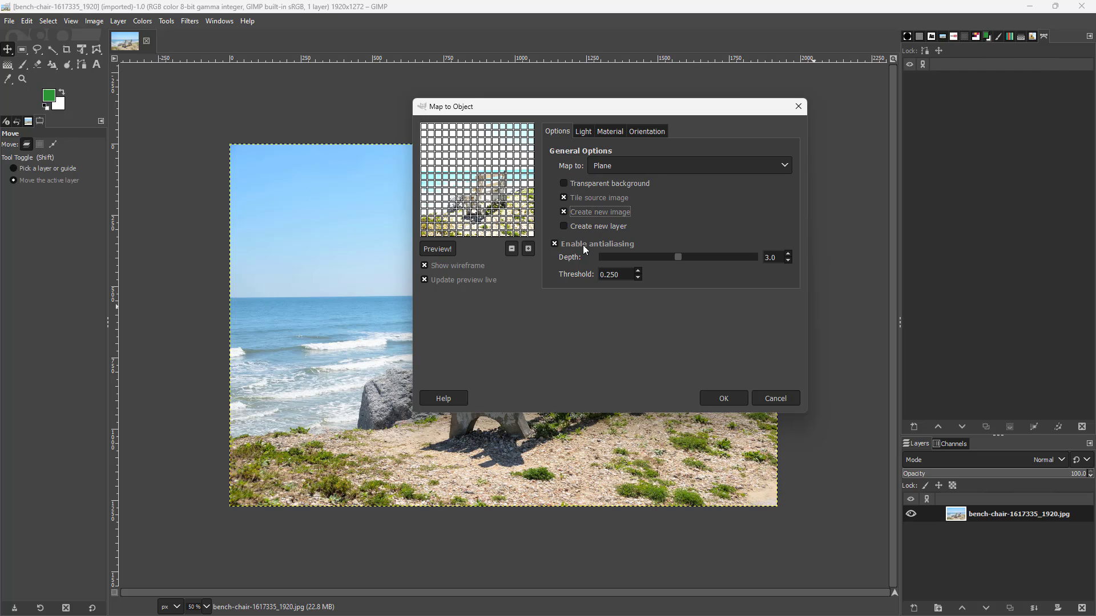
{"action": "left_click", "coordinate": [568, 212]}
{"action": "left_click", "coordinate": [564, 226]}
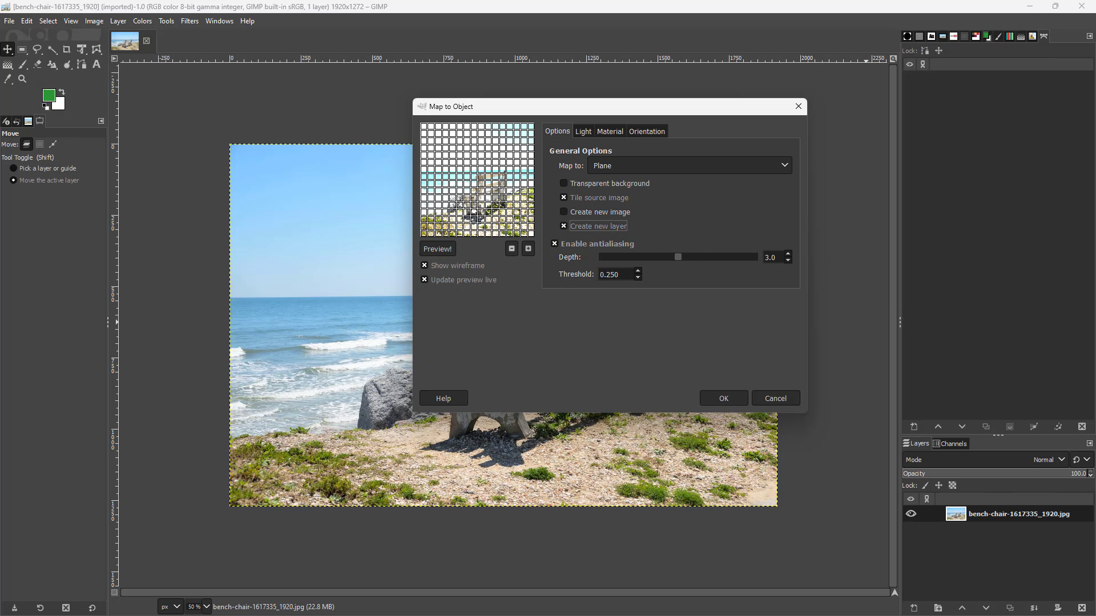
{"action": "left_click", "coordinate": [679, 257]}
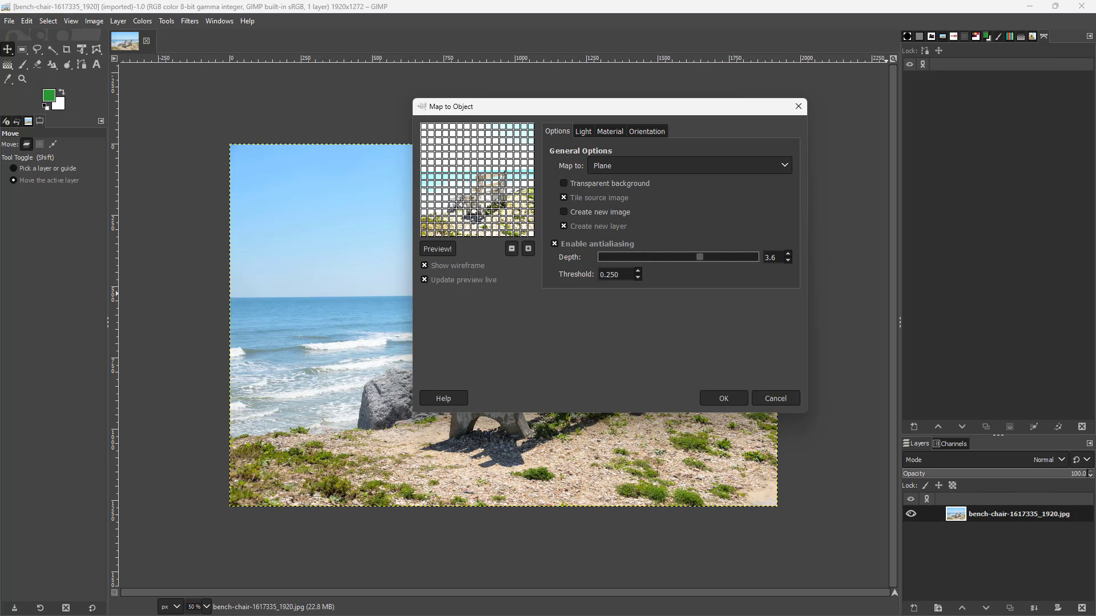
Set the point light's position to X 0.30 and Y -0.30, and raise the ambient intensity to 0.70.
{"action": "left_click", "coordinate": [584, 133]}
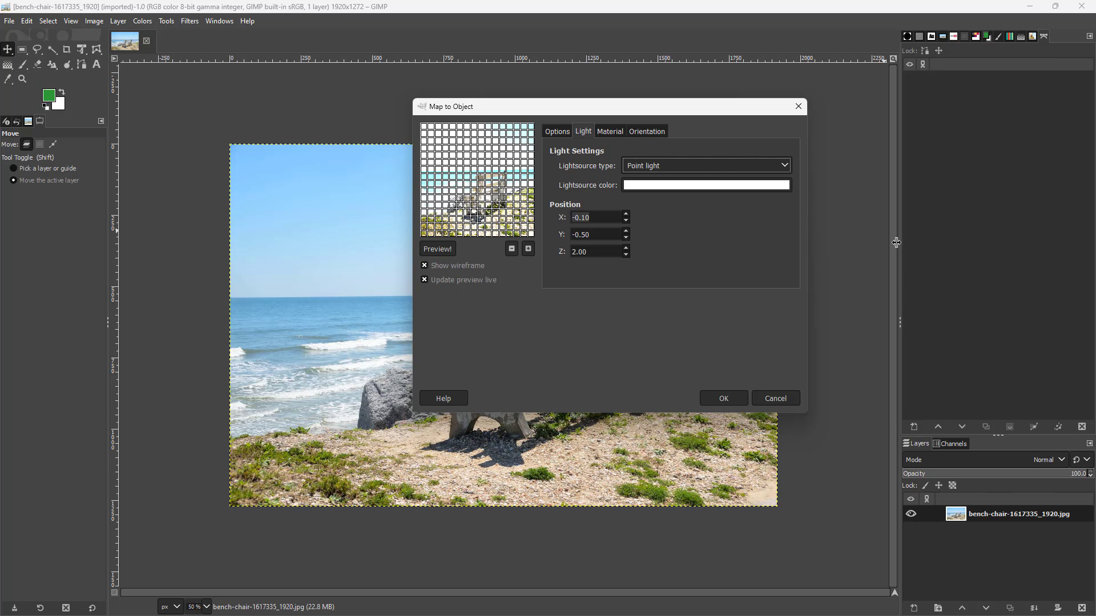
{"action": "left_click", "coordinate": [626, 214]}
{"action": "left_click", "coordinate": [626, 215]}
{"action": "left_click", "coordinate": [626, 215]}
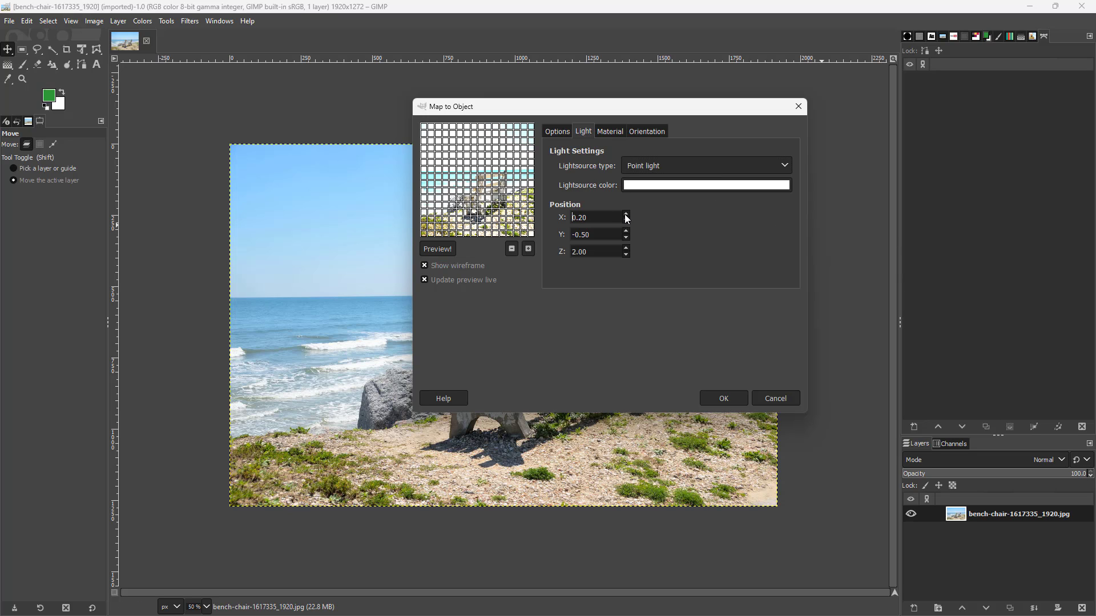
{"action": "left_click", "coordinate": [626, 215]}
{"action": "left_click", "coordinate": [626, 231]}
{"action": "left_click", "coordinate": [625, 232]}
{"action": "left_click", "coordinate": [611, 134]}
{"action": "left_click", "coordinate": [653, 161]}
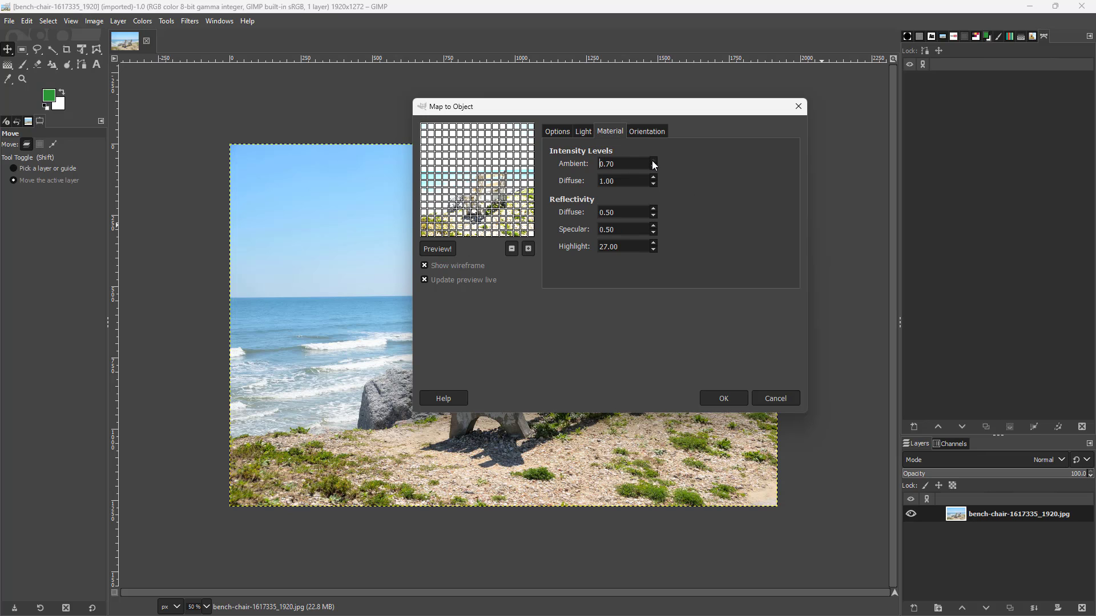
Orient the mapped plane with X position 0.42708, Z position -0.89583 and X rotation -16.2.
{"action": "left_click", "coordinate": [644, 131]}
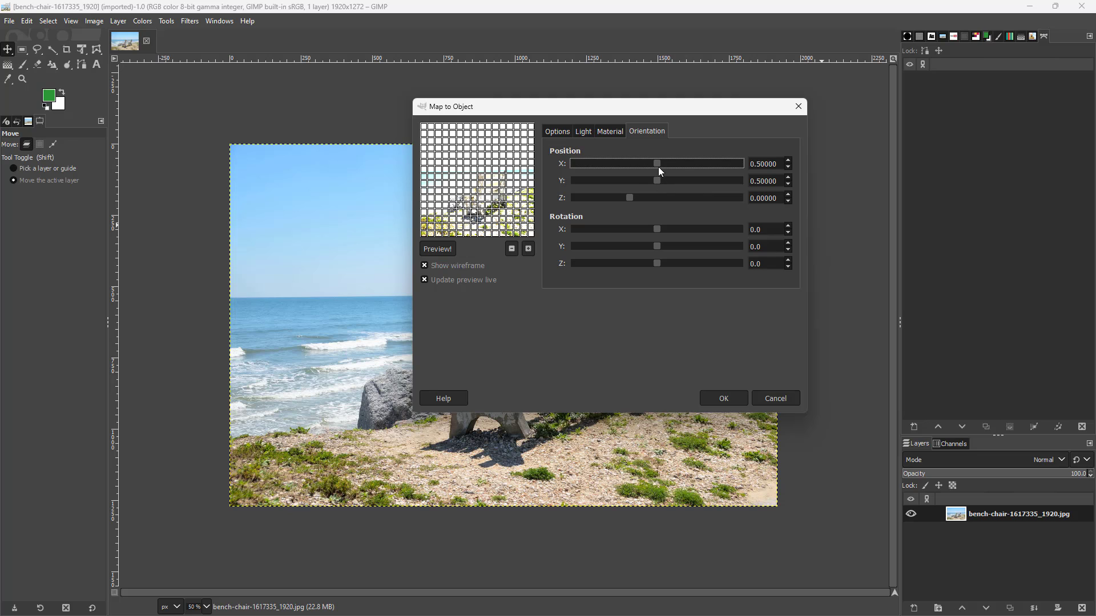
{"action": "left_click_drag", "start_coordinate": [658, 167], "coordinate": [580, 203]}
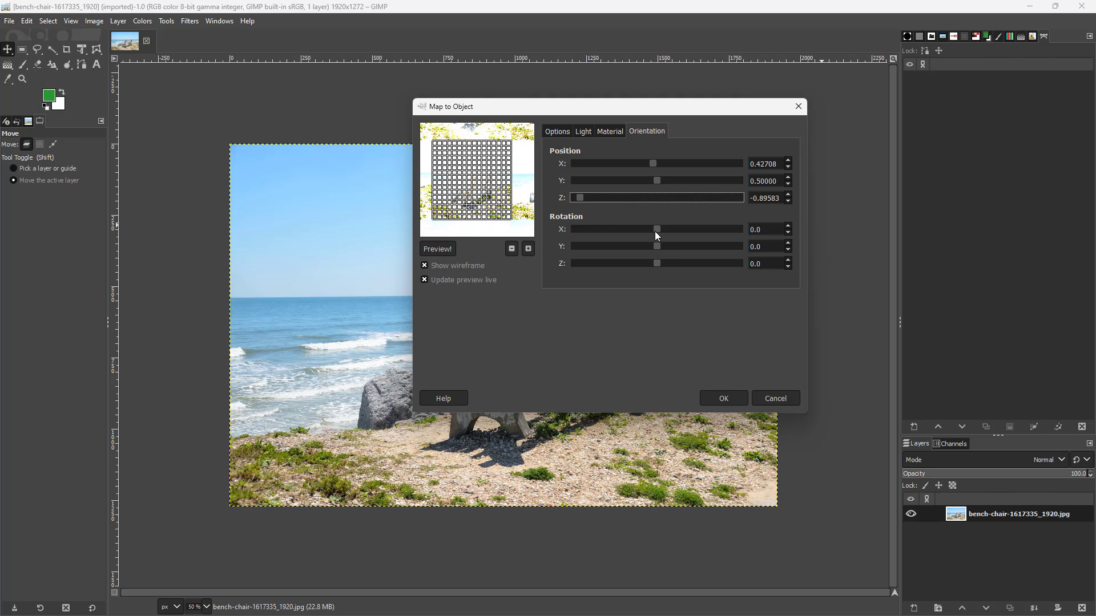
{"action": "left_click_drag", "start_coordinate": [656, 232], "coordinate": [648, 231]}
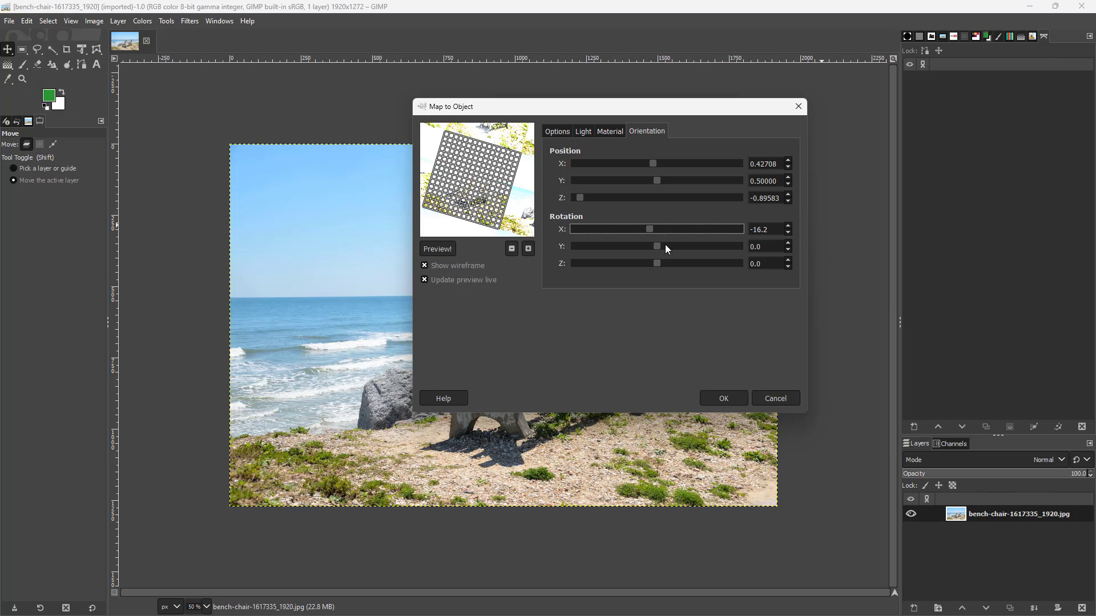
Move the point light to X -4.00 and Y -0.40, and change the light source type to Directional light.
{"action": "left_click", "coordinate": [591, 135]}
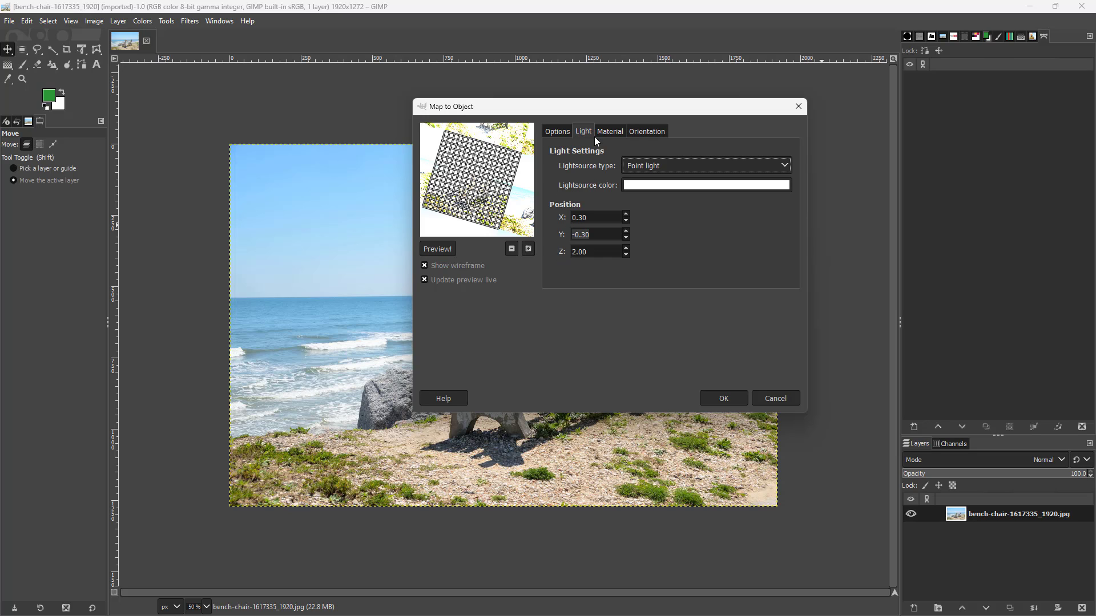
{"action": "left_click", "coordinate": [626, 238]}
{"action": "left_click", "coordinate": [626, 221]}
{"action": "left_click", "coordinate": [627, 221]}
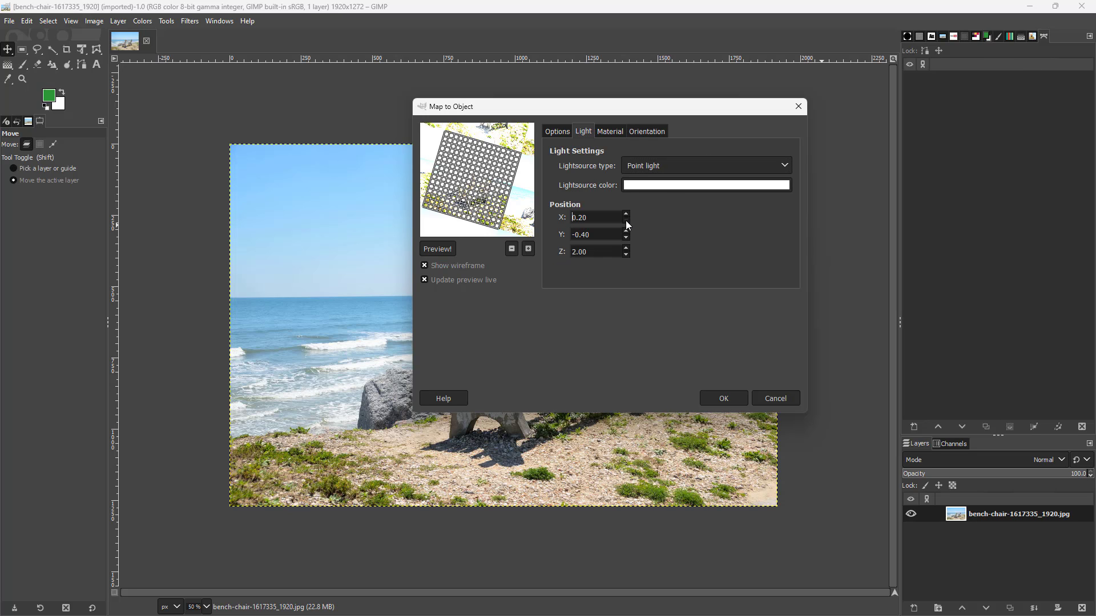
{"action": "left_click", "coordinate": [626, 221]}
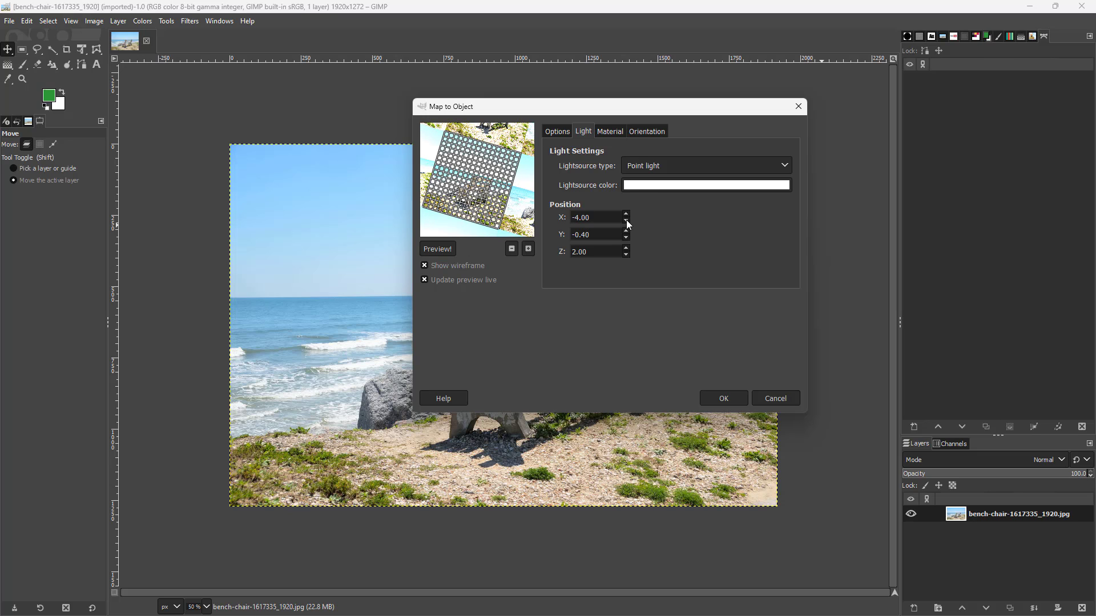
{"action": "left_click", "coordinate": [677, 165]}
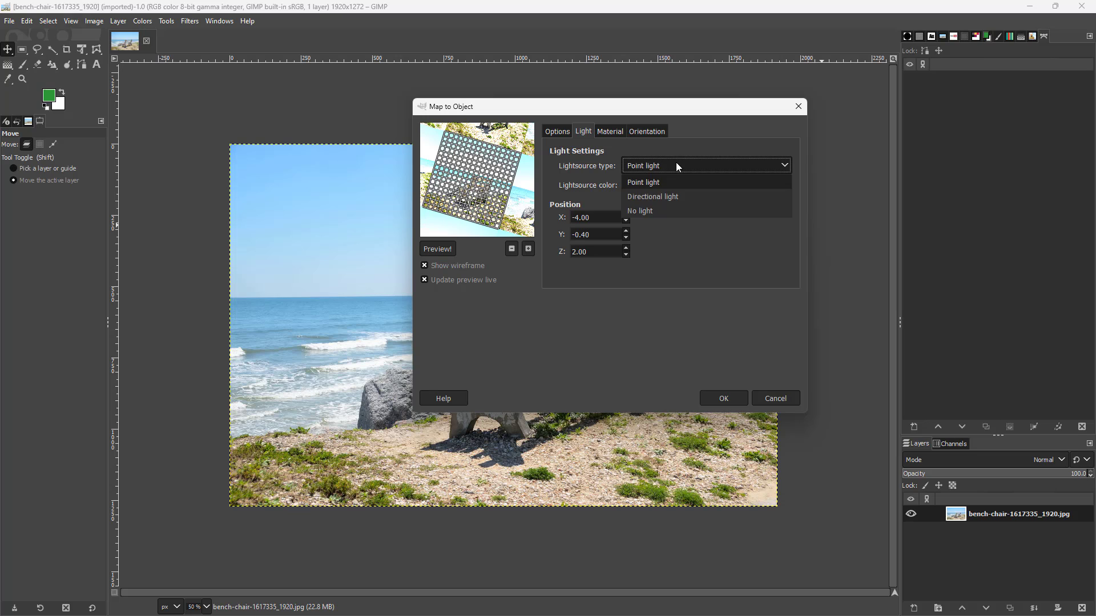
{"action": "left_click", "coordinate": [655, 197]}
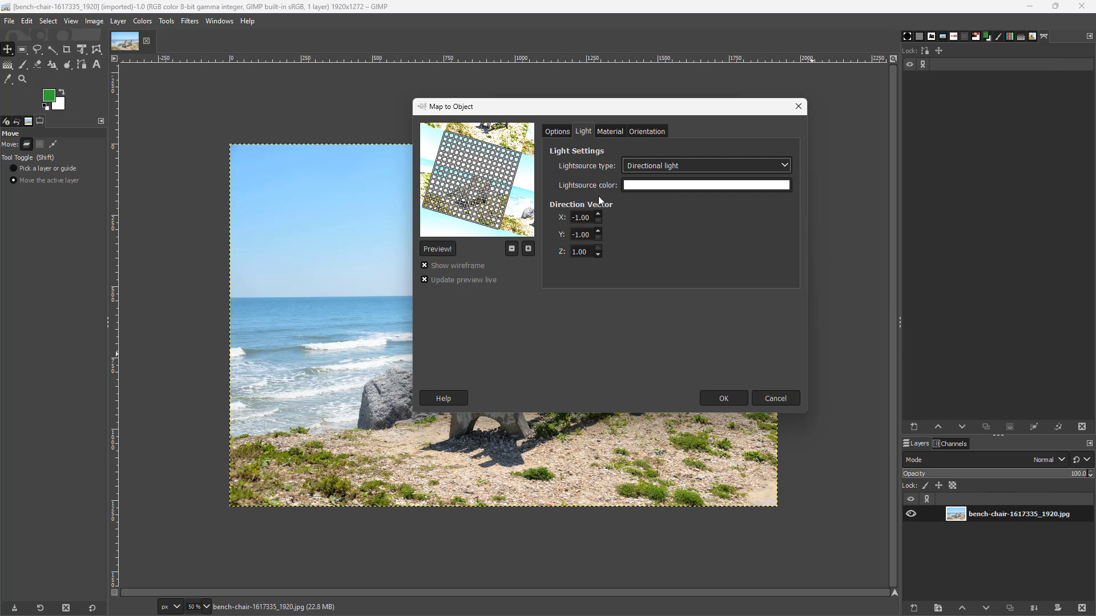
Compare the preview without and with tiling of the source image.
{"action": "left_click", "coordinate": [556, 132]}
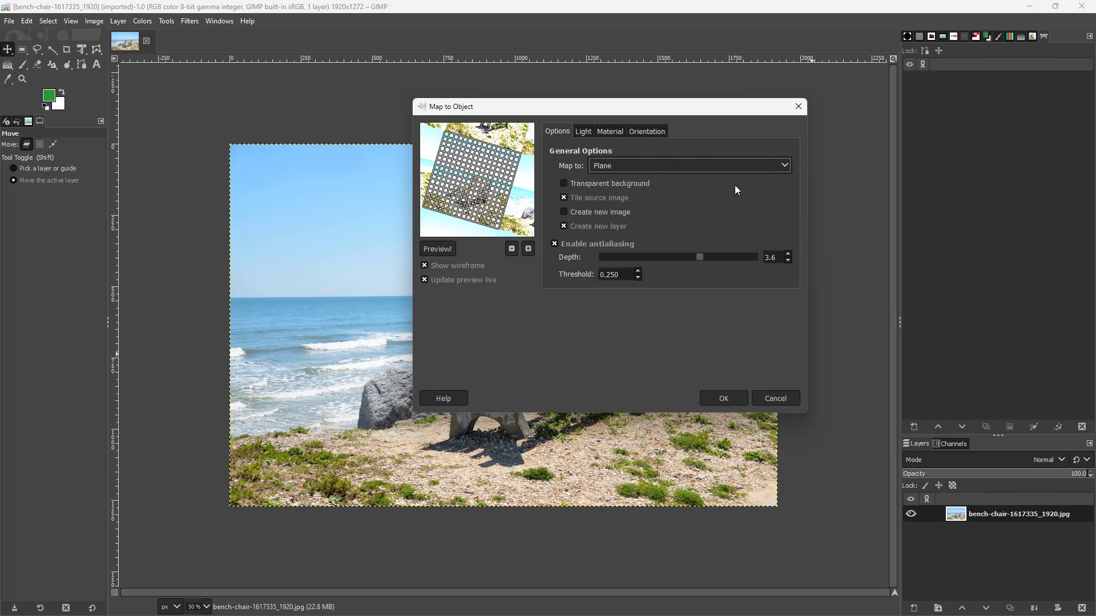
{"action": "left_click", "coordinate": [564, 198]}
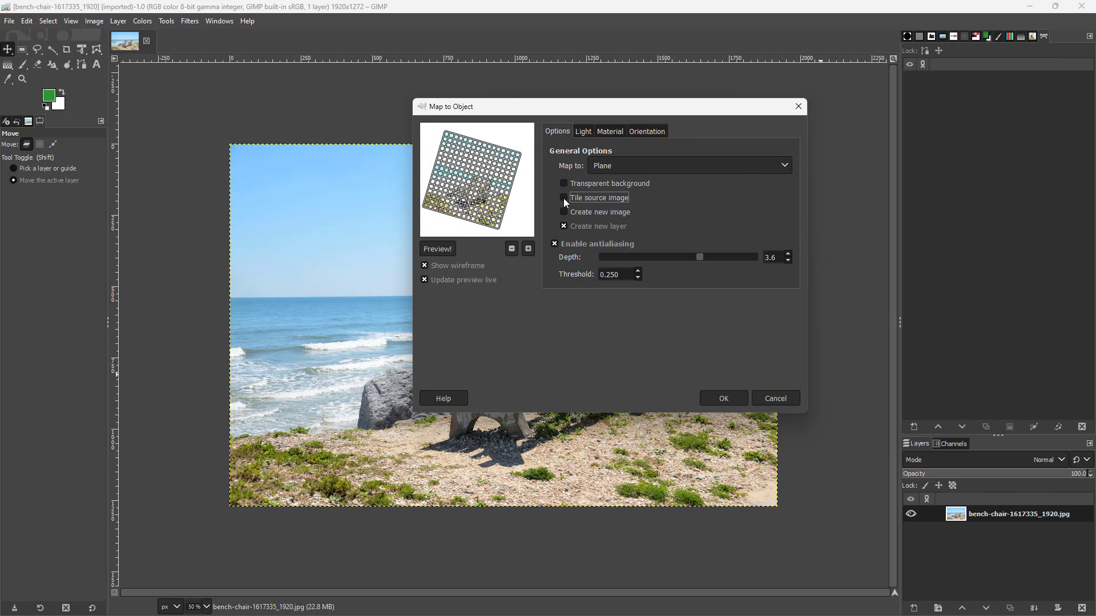
{"action": "left_click", "coordinate": [563, 197]}
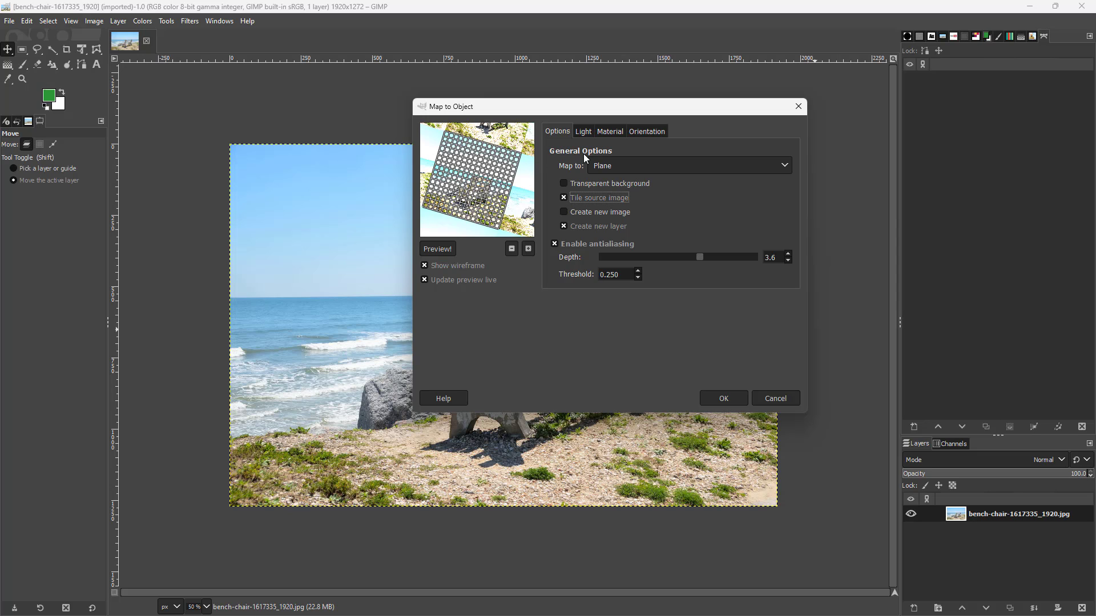
Try mapping the image to a sphere, a box and a cylinder in the preview.
{"action": "left_click", "coordinate": [682, 167]}
{"action": "left_click", "coordinate": [622, 196]}
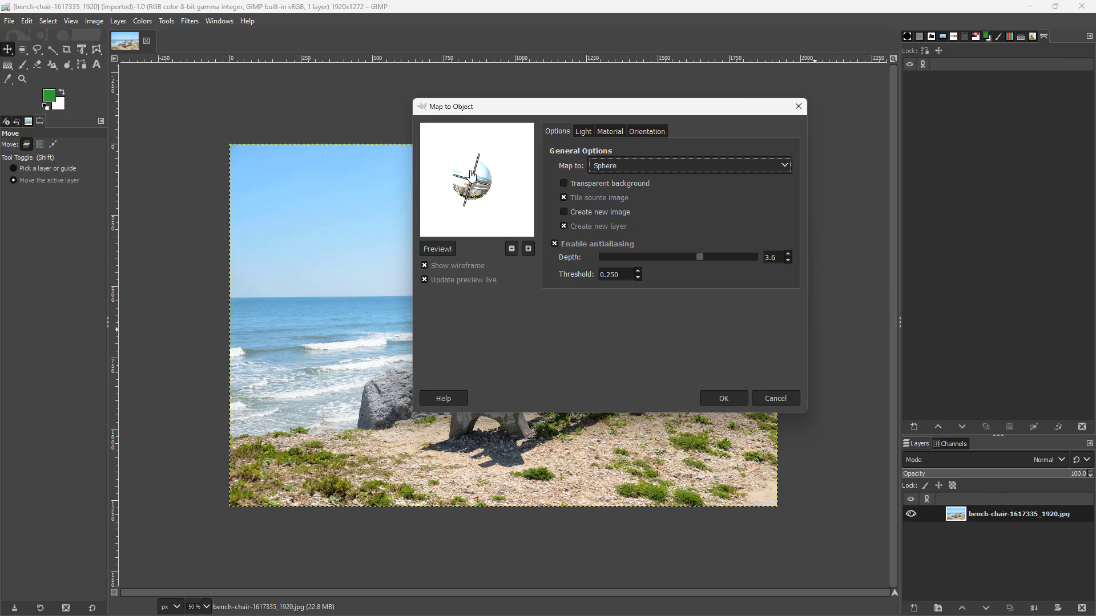
{"action": "left_click", "coordinate": [631, 167]}
{"action": "left_click", "coordinate": [612, 214]}
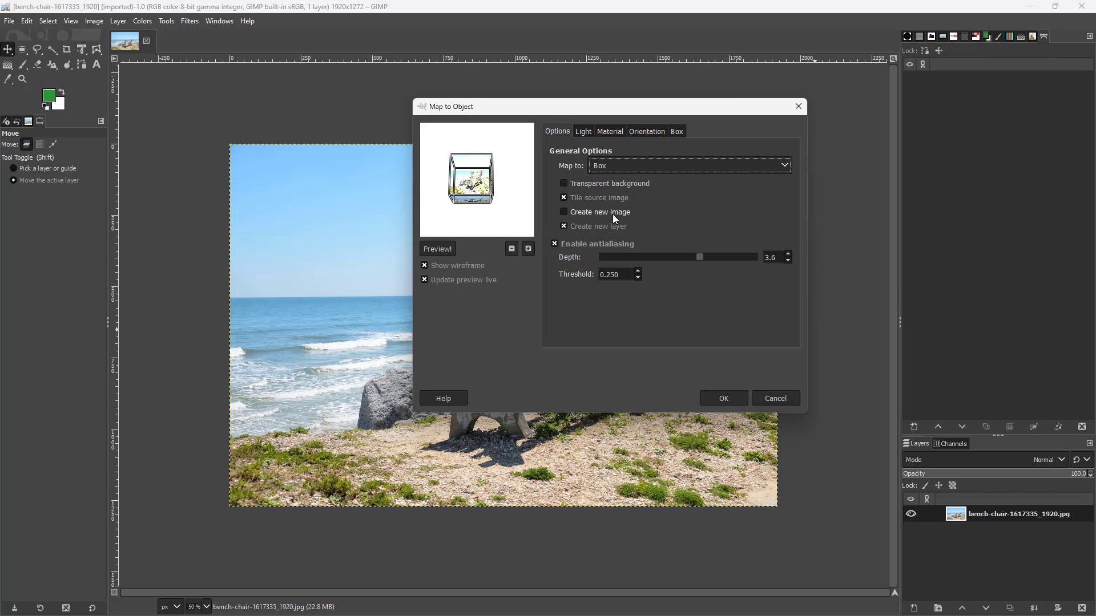
{"action": "left_click", "coordinate": [612, 171]}
{"action": "left_click", "coordinate": [608, 226]}
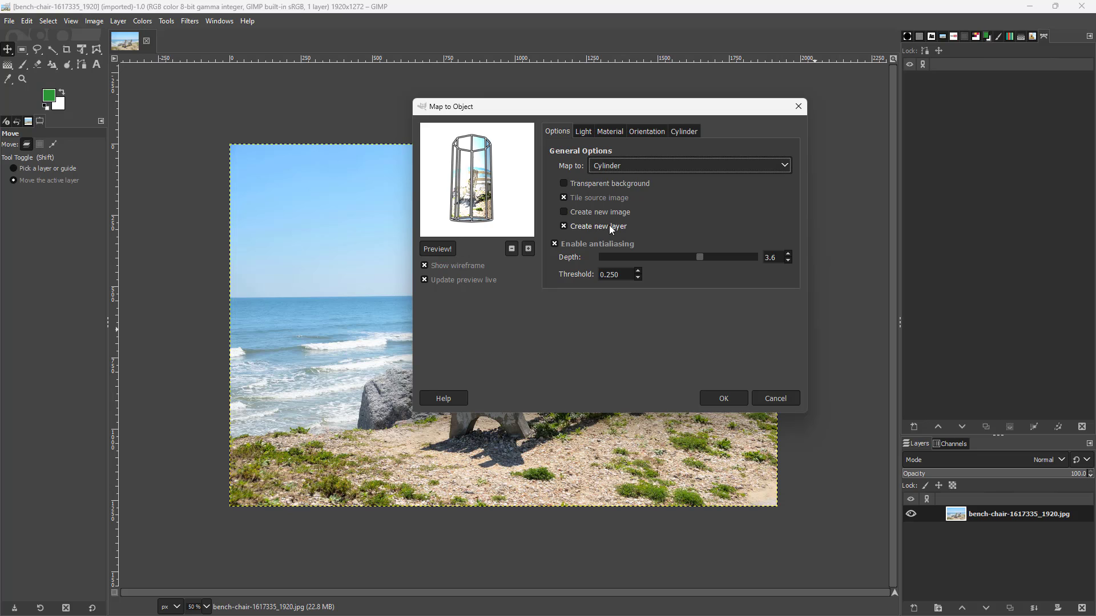
Set the image to be mapped onto a sphere.
{"action": "left_click", "coordinate": [624, 171]}
{"action": "left_click", "coordinate": [621, 196]}
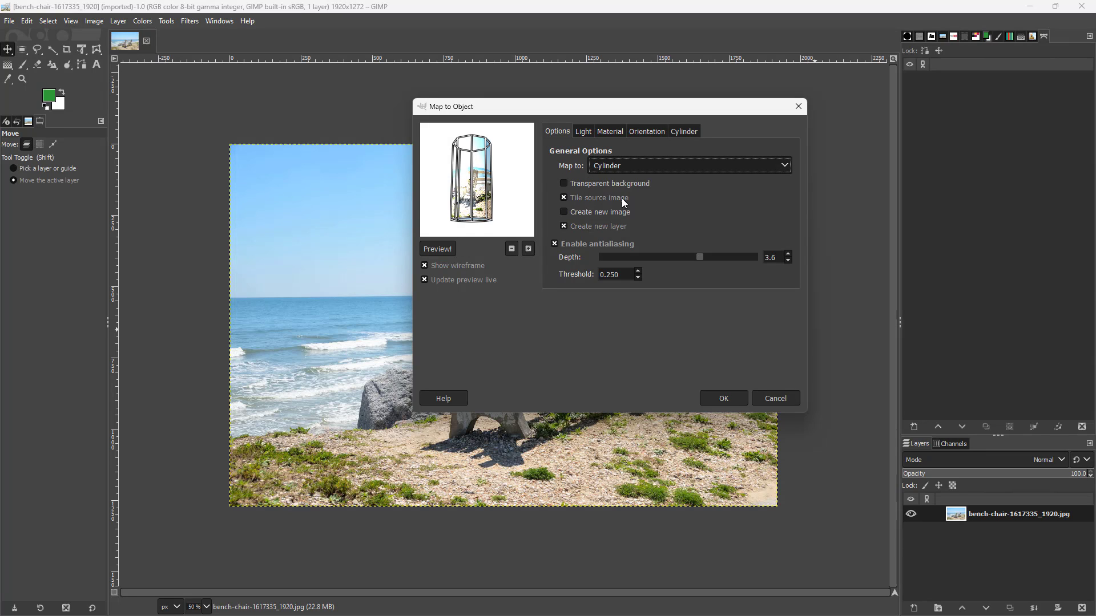
{"action": "left_click", "coordinate": [628, 169]}
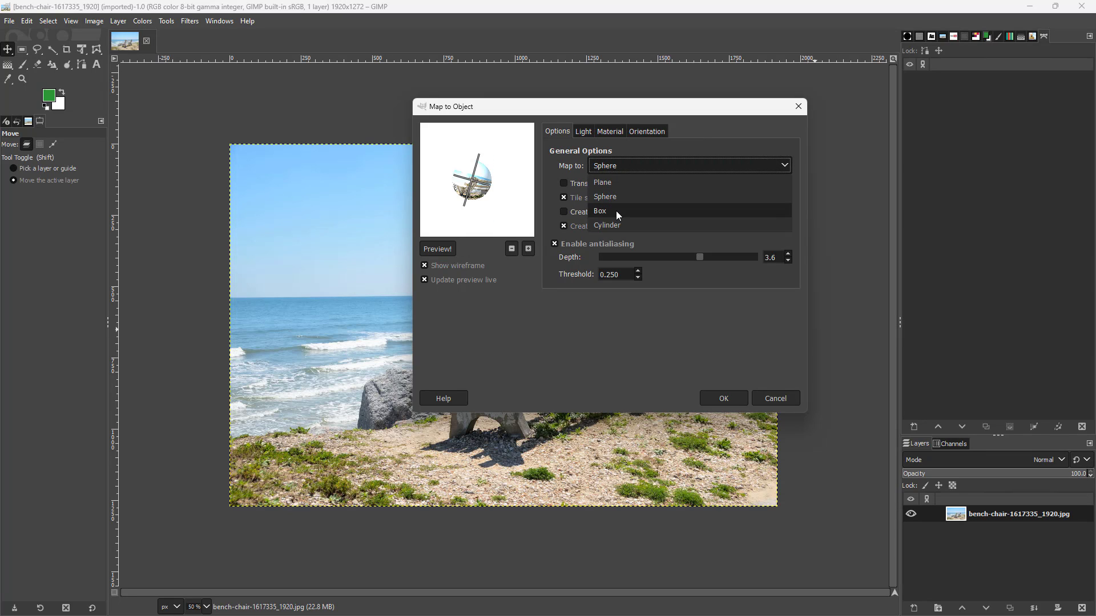
{"action": "left_click", "coordinate": [620, 195]}
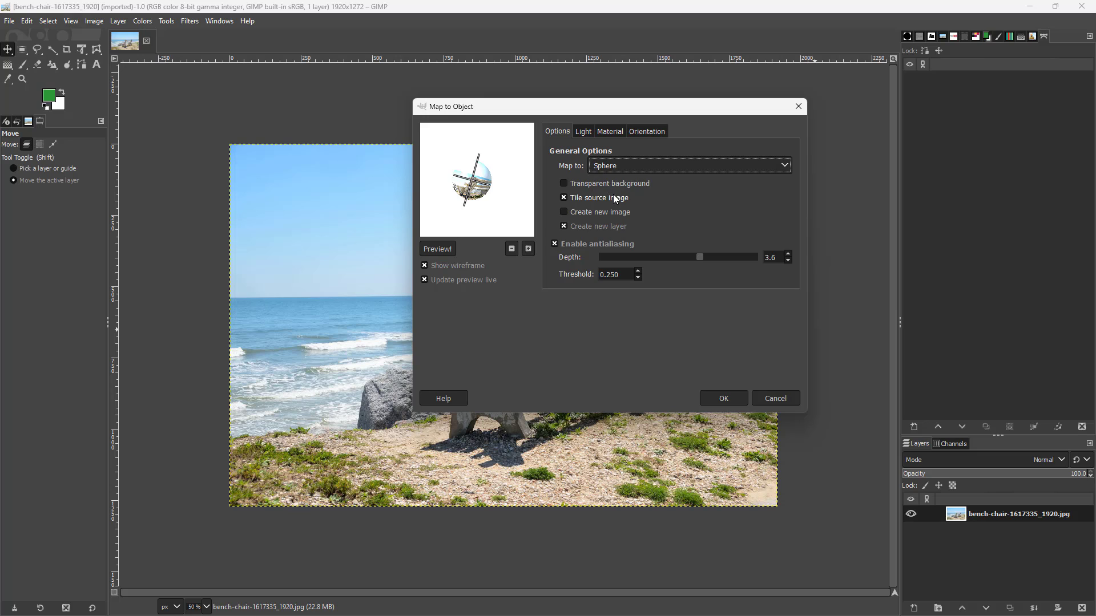
Enable the transparent background and set the antialiasing depth to 4.0.
{"action": "left_click", "coordinate": [564, 183]}
{"action": "double_click", "coordinate": [563, 213]}
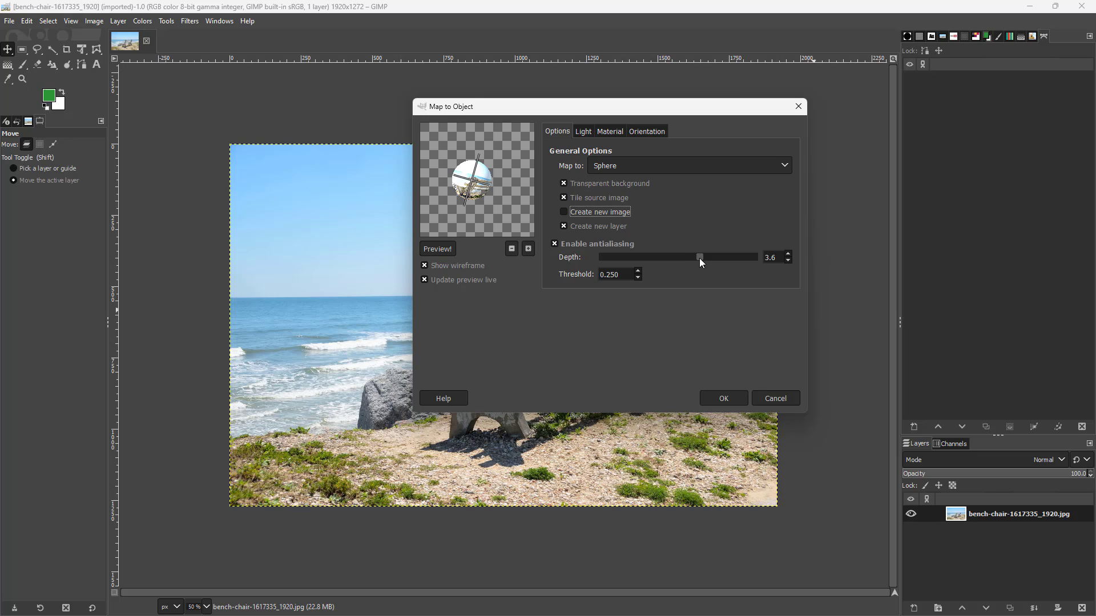
{"action": "left_click_drag", "start_coordinate": [700, 258], "coordinate": [713, 262]}
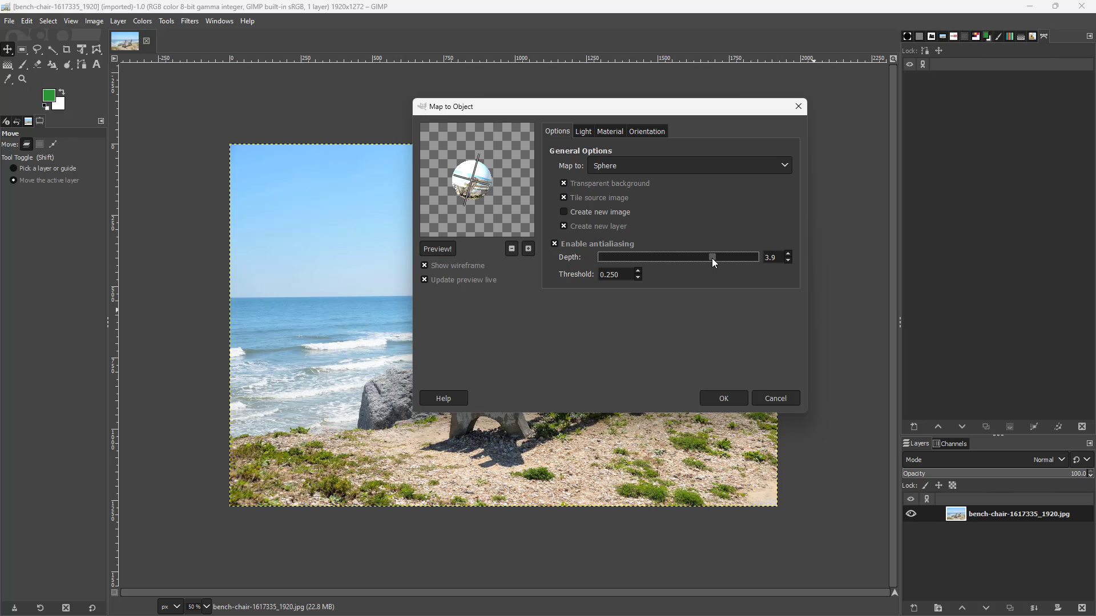
Set the antialiasing threshold to 0.850 and apply the sphere mapping to the bench photo.
{"action": "left_click", "coordinate": [638, 272]}
{"action": "left_click", "coordinate": [638, 272]}
{"action": "left_click", "coordinate": [637, 271]}
{"action": "left_click", "coordinate": [584, 131]}
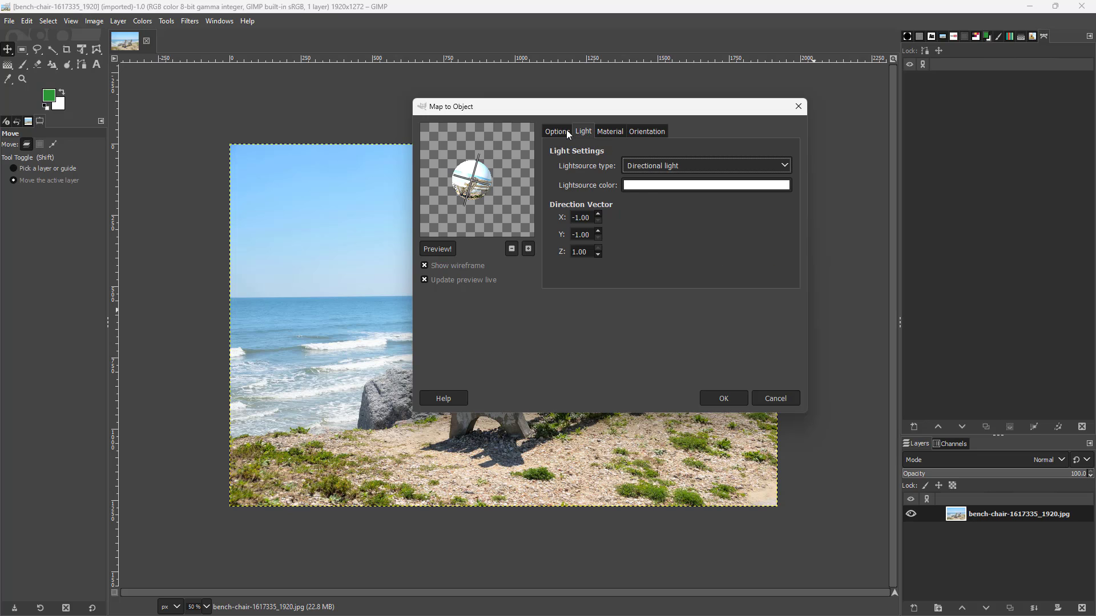
{"action": "left_click", "coordinate": [564, 130]}
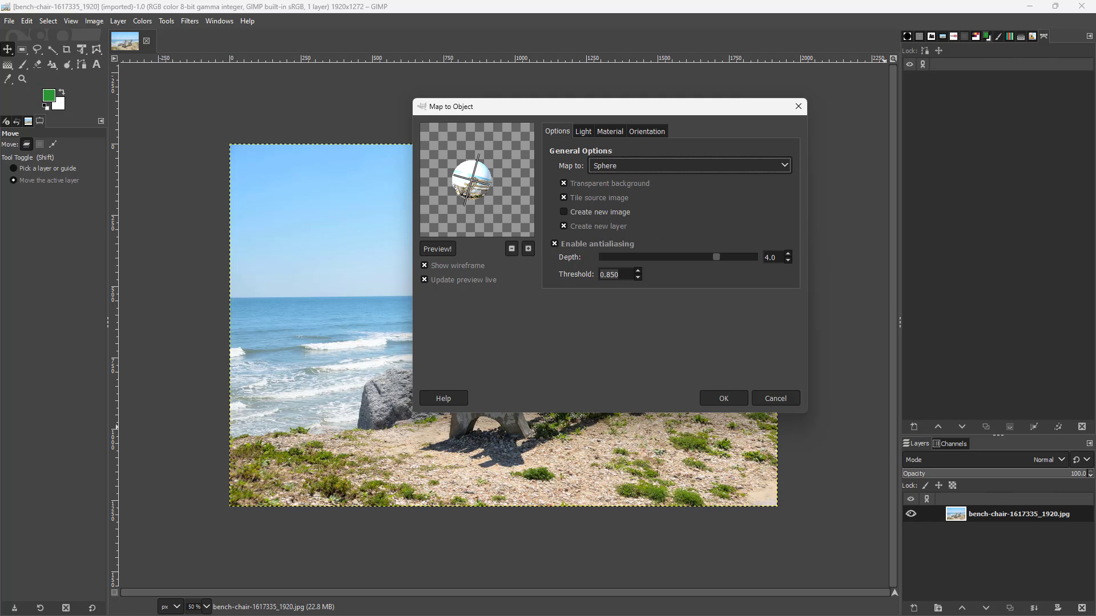
{"action": "left_click", "coordinate": [721, 398]}
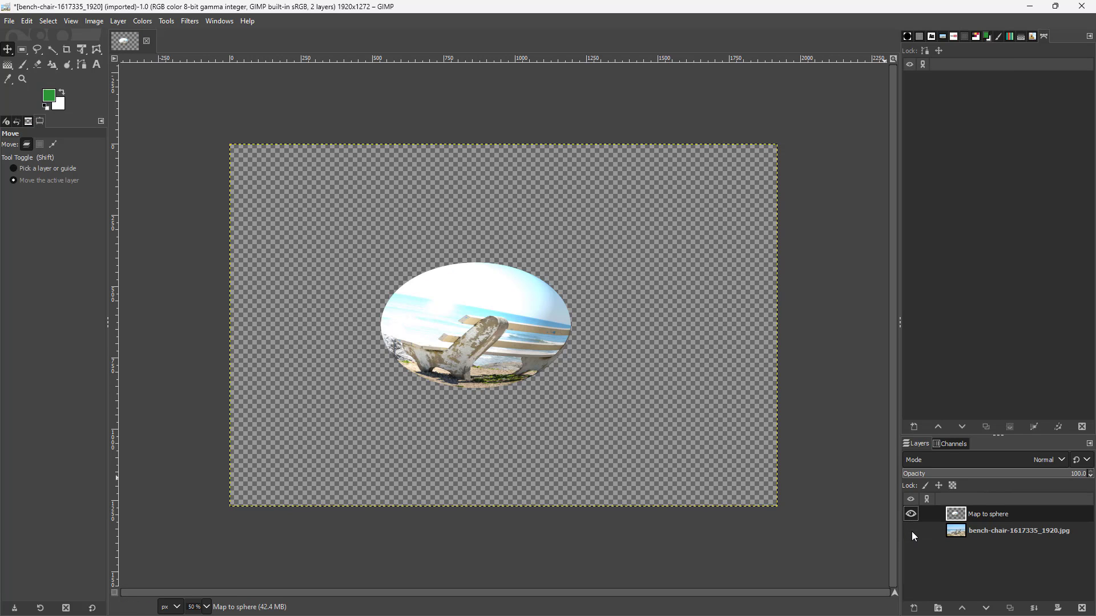
Hide the Map to sphere layer and make the bench photo layer visible and active.
{"action": "left_click", "coordinate": [912, 530]}
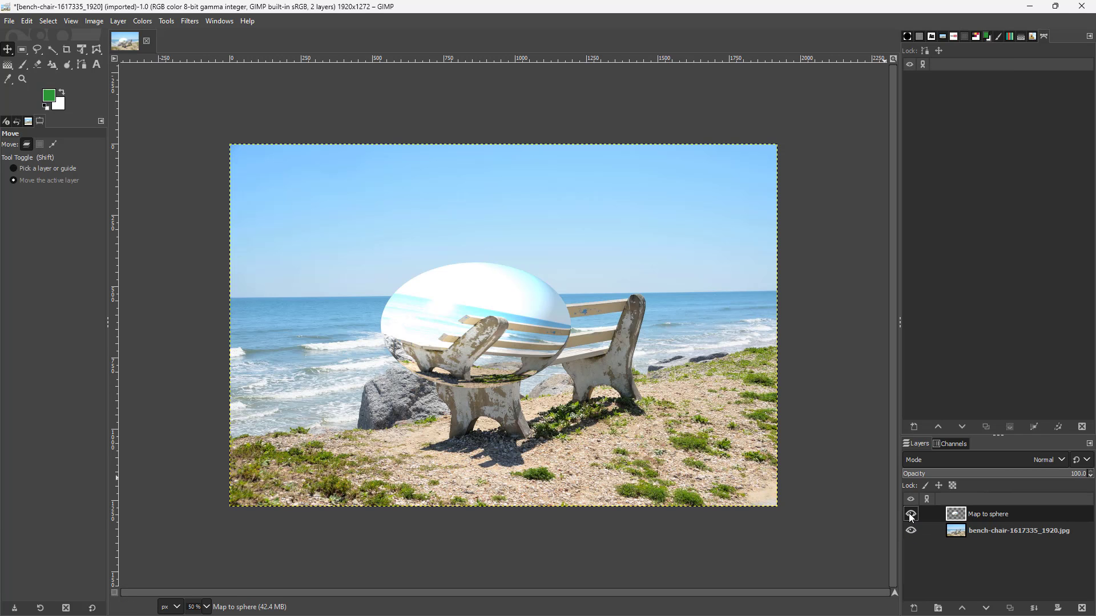
{"action": "left_click", "coordinate": [911, 514]}
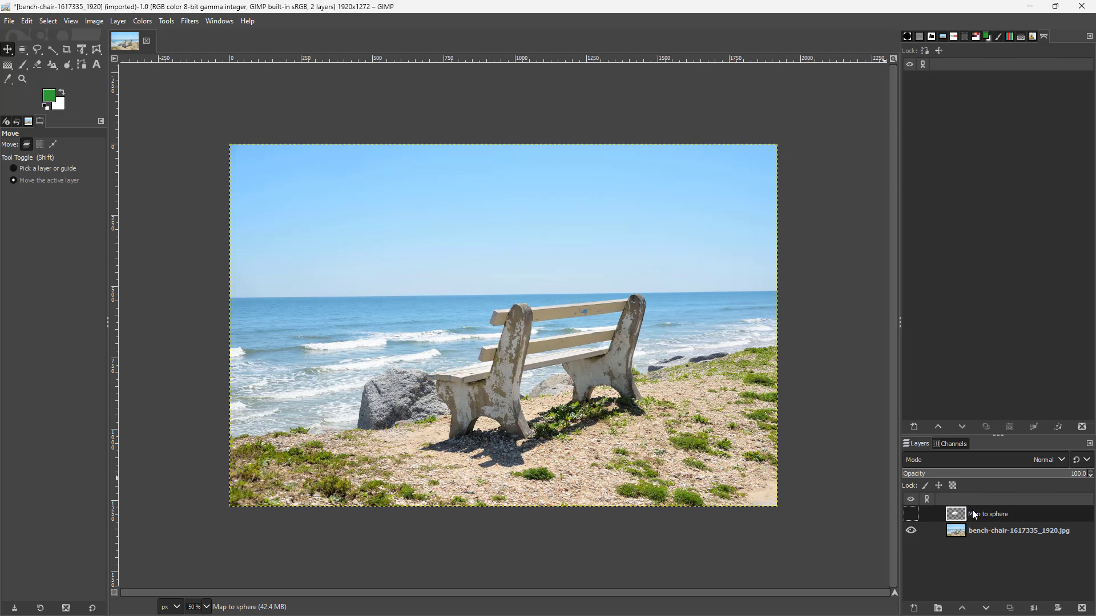
{"action": "left_click", "coordinate": [993, 530]}
Map the bench photo onto a box with the Map Object filter, using an antialiasing depth of 4.1.
{"action": "left_click", "coordinate": [189, 22]}
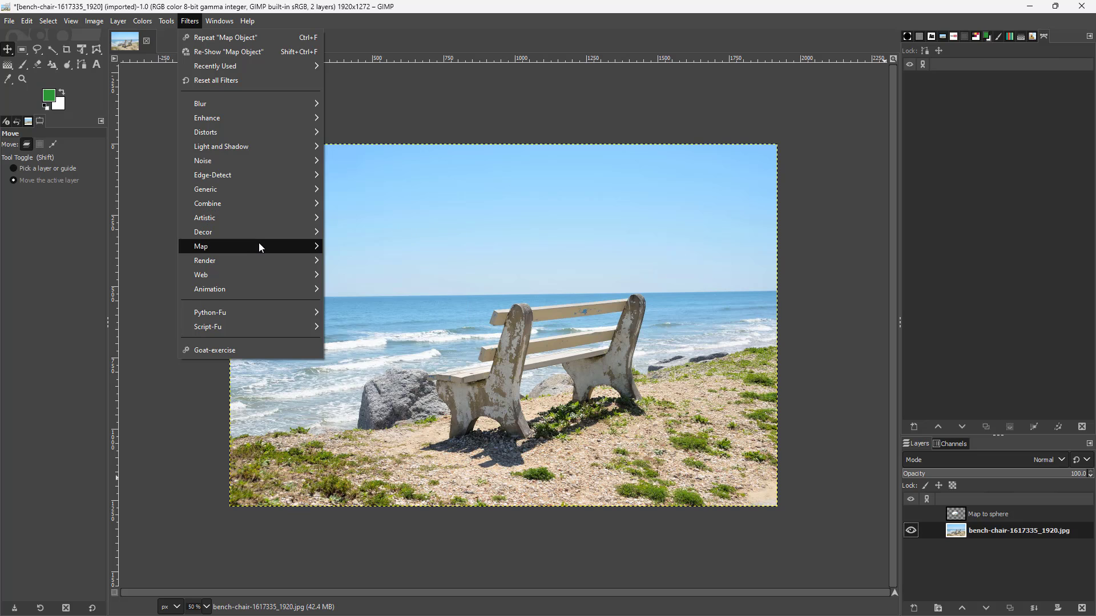
{"action": "left_click", "coordinate": [365, 395]}
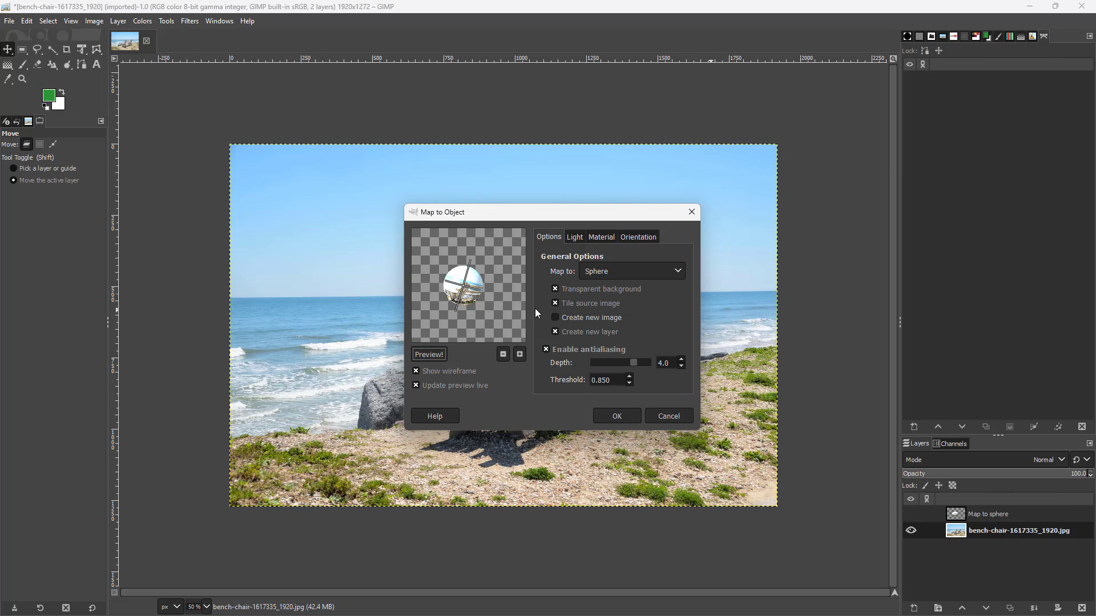
{"action": "left_click", "coordinate": [626, 364]}
{"action": "left_click", "coordinate": [626, 272]}
{"action": "left_click", "coordinate": [597, 318]}
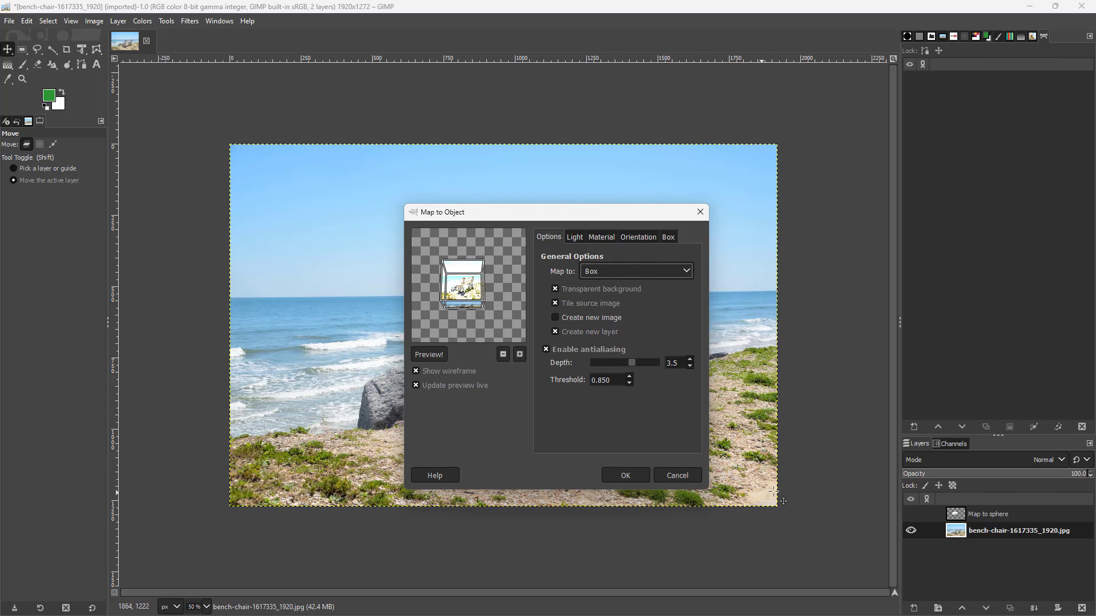
{"action": "left_click", "coordinate": [637, 367]}
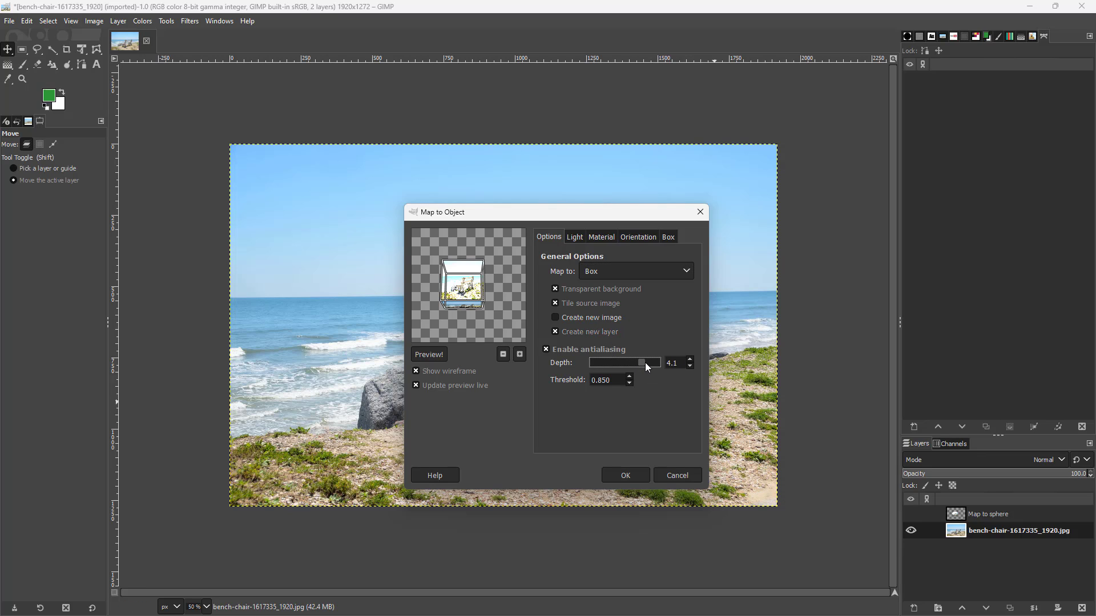
{"action": "left_click", "coordinate": [621, 477]}
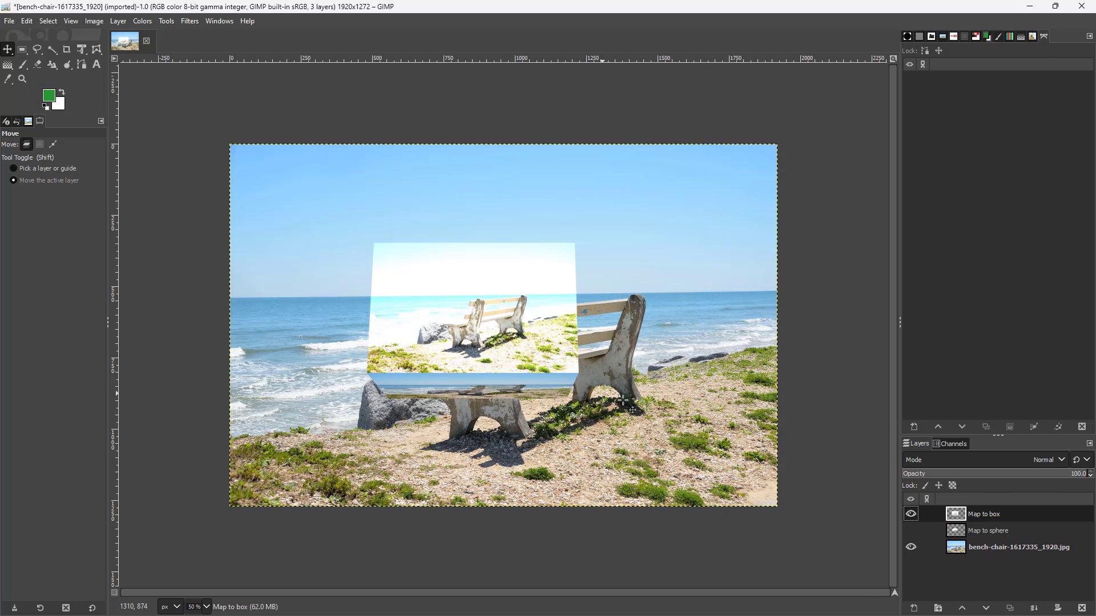
Toggle the Map to box layer off and on, and view it without the bench photo beneath.
{"action": "left_click", "coordinate": [909, 514]}
{"action": "left_click", "coordinate": [910, 515]}
{"action": "left_click", "coordinate": [912, 548]}
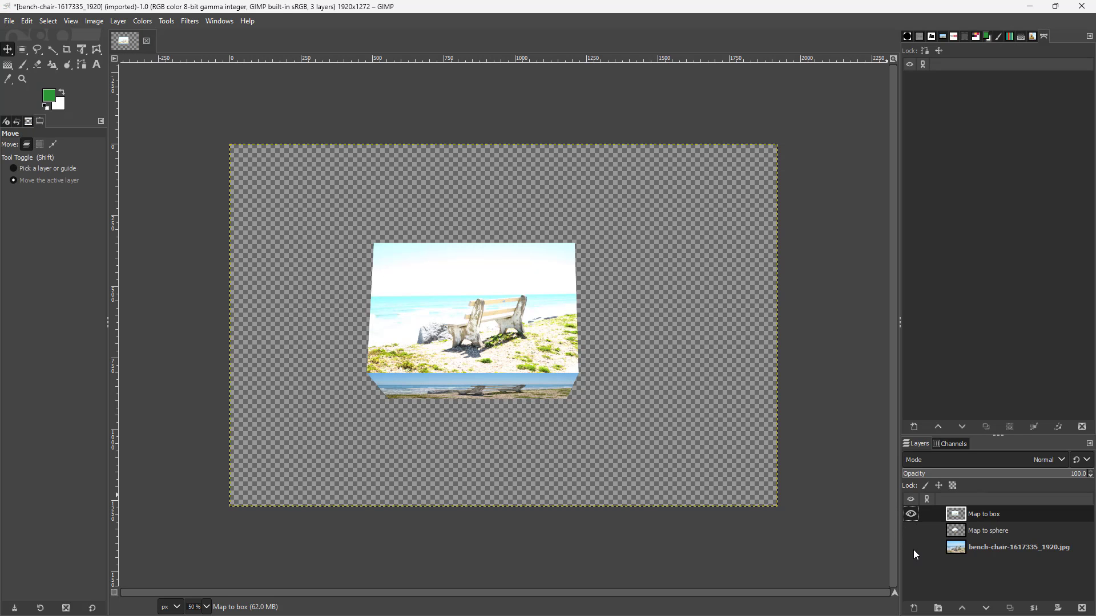
Hide the Map to box layer and make the bench photo layer visible and active again.
{"action": "left_click", "coordinate": [911, 515]}
{"action": "left_click", "coordinate": [910, 547]}
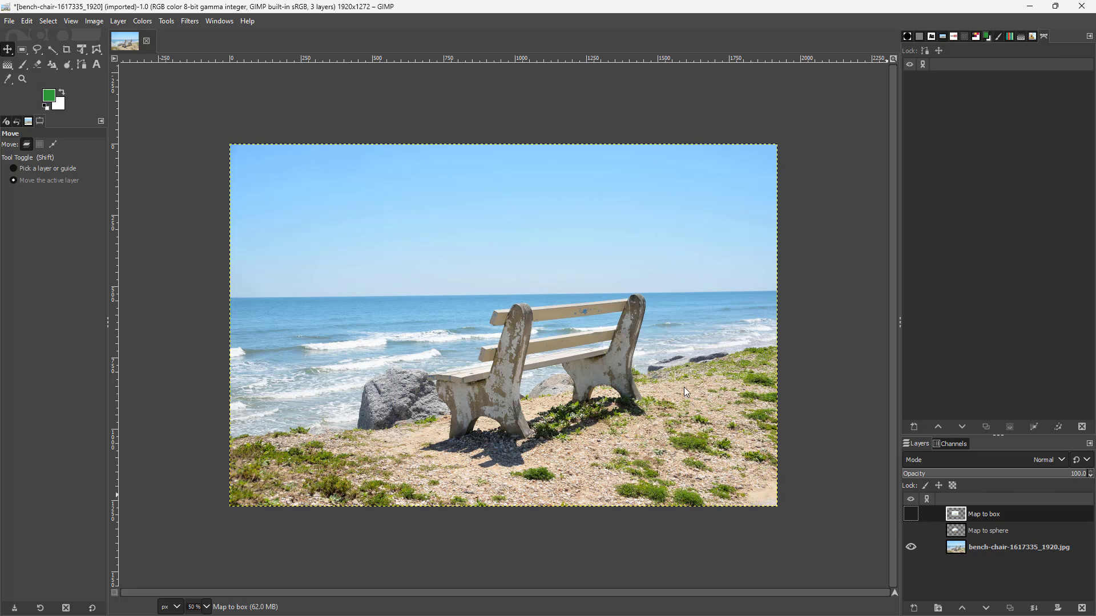
{"action": "left_click", "coordinate": [1008, 549]}
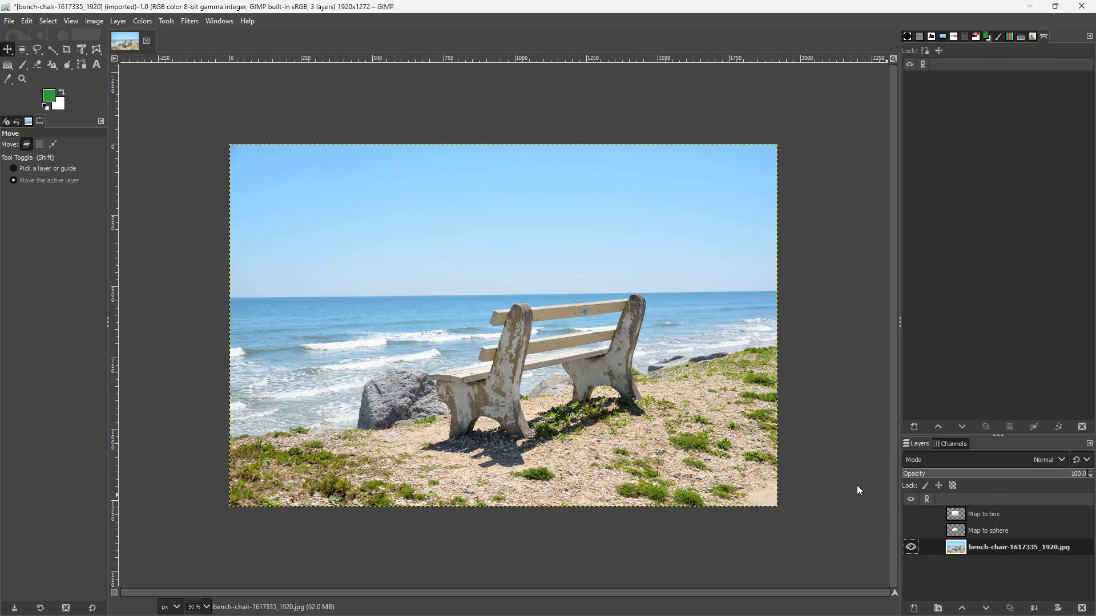
Start the Map Object filter on the bench photo and choose Cylinder as the object to map to.
{"action": "left_click", "coordinate": [190, 20]}
{"action": "mouse_move", "coordinate": [235, 245]}
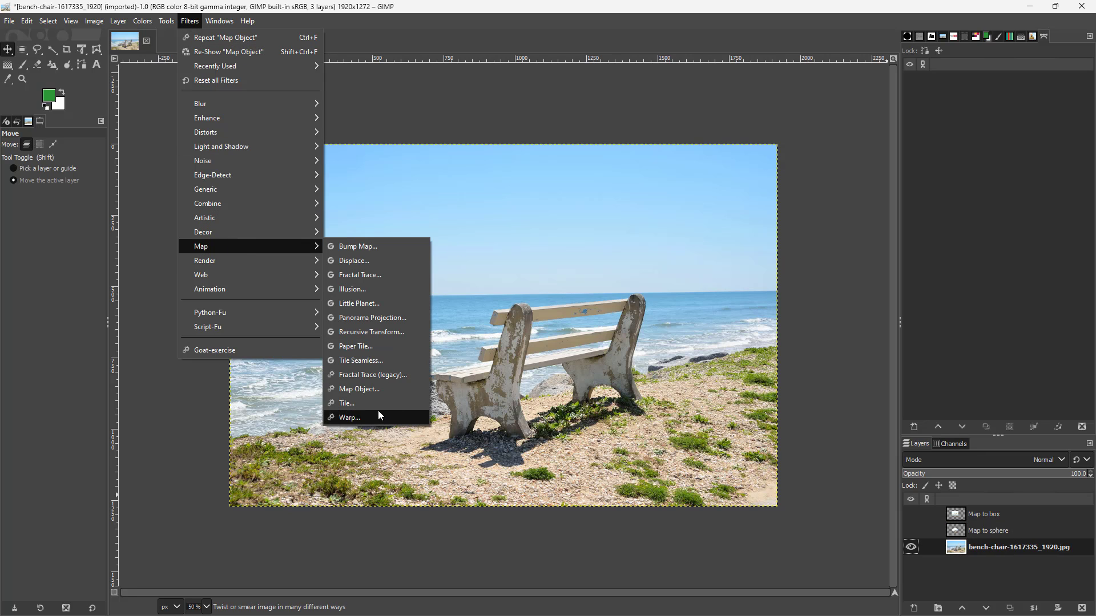
{"action": "left_click", "coordinate": [358, 388]}
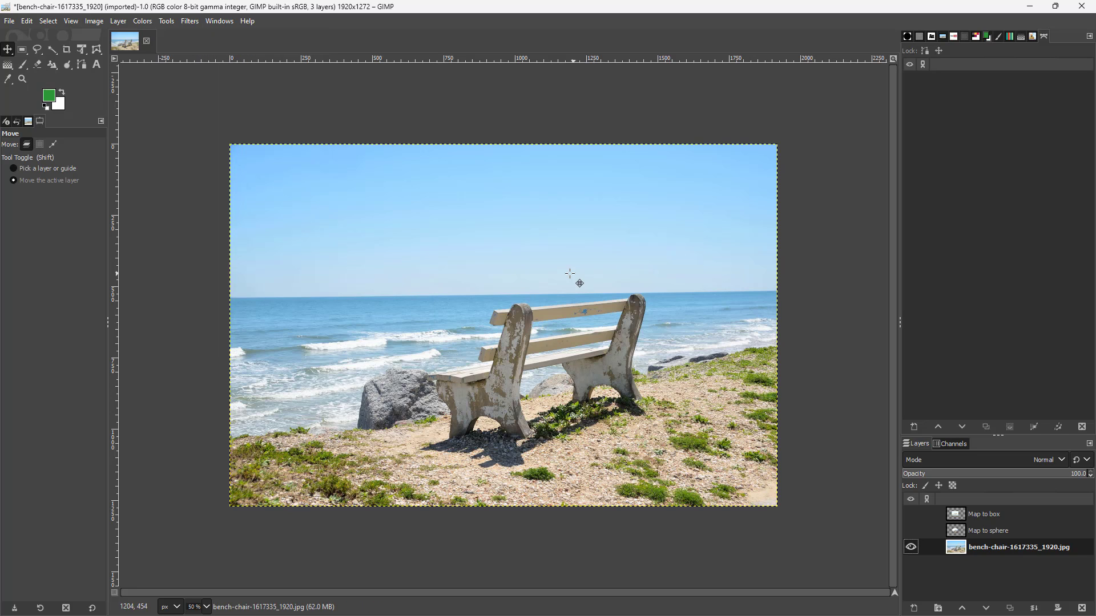
{"action": "left_click", "coordinate": [666, 245]}
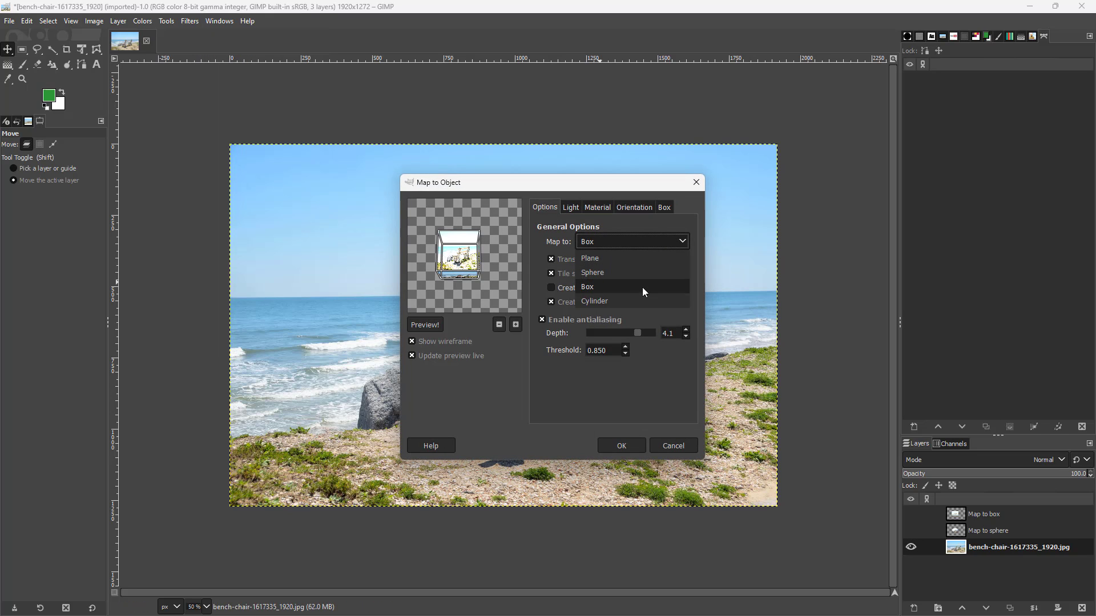
{"action": "left_click", "coordinate": [634, 299]}
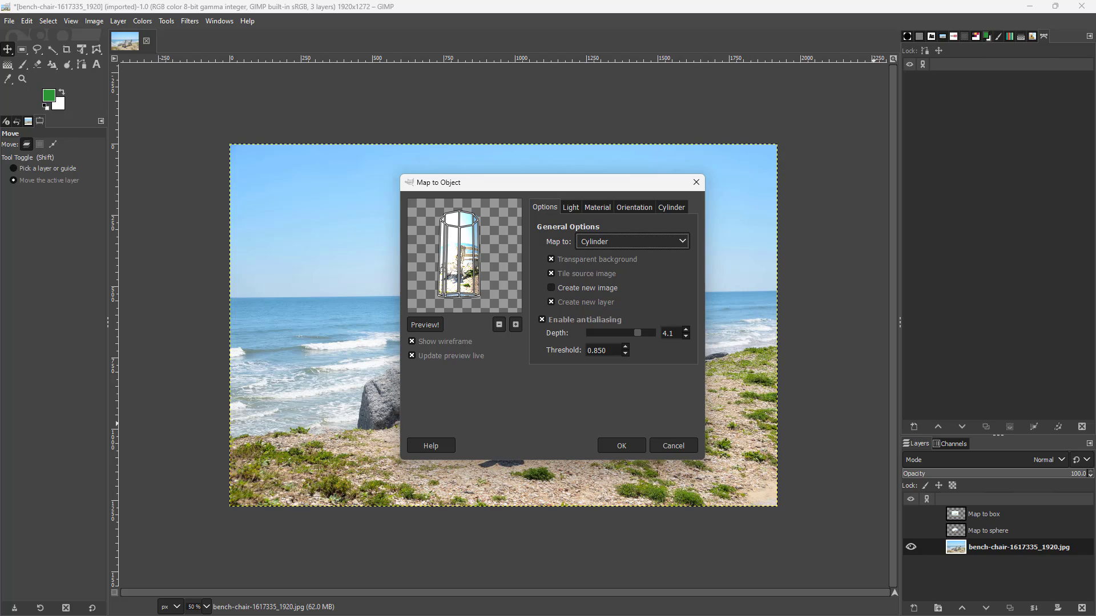
Set the directional light's X vector to -0.88, and change the lightsource type to Point light.
{"action": "left_click", "coordinate": [575, 209]}
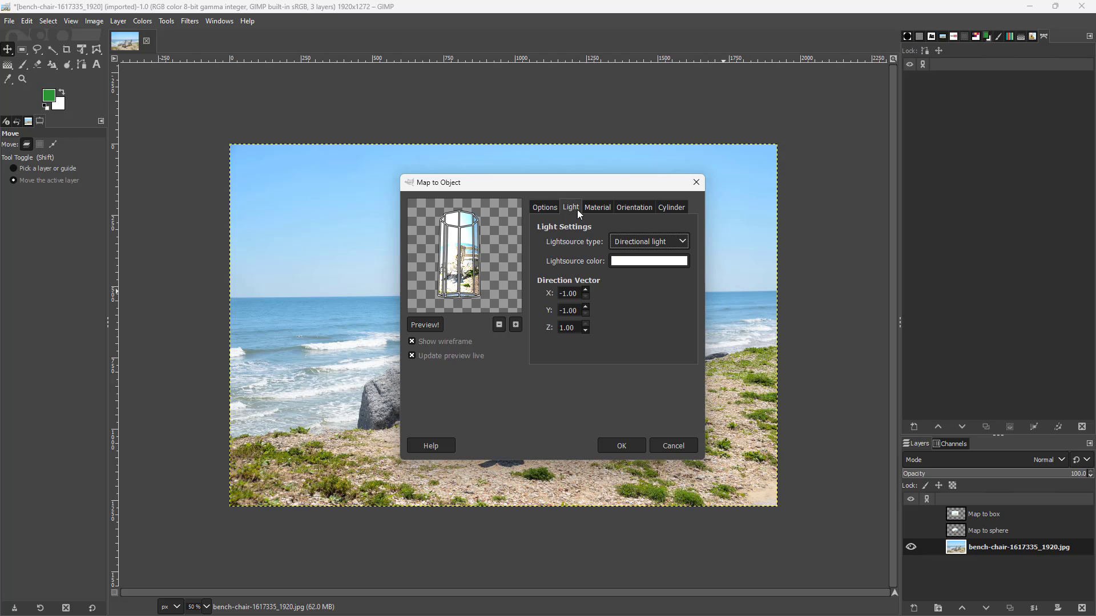
{"action": "left_click", "coordinate": [585, 291]}
{"action": "left_click", "coordinate": [676, 242]}
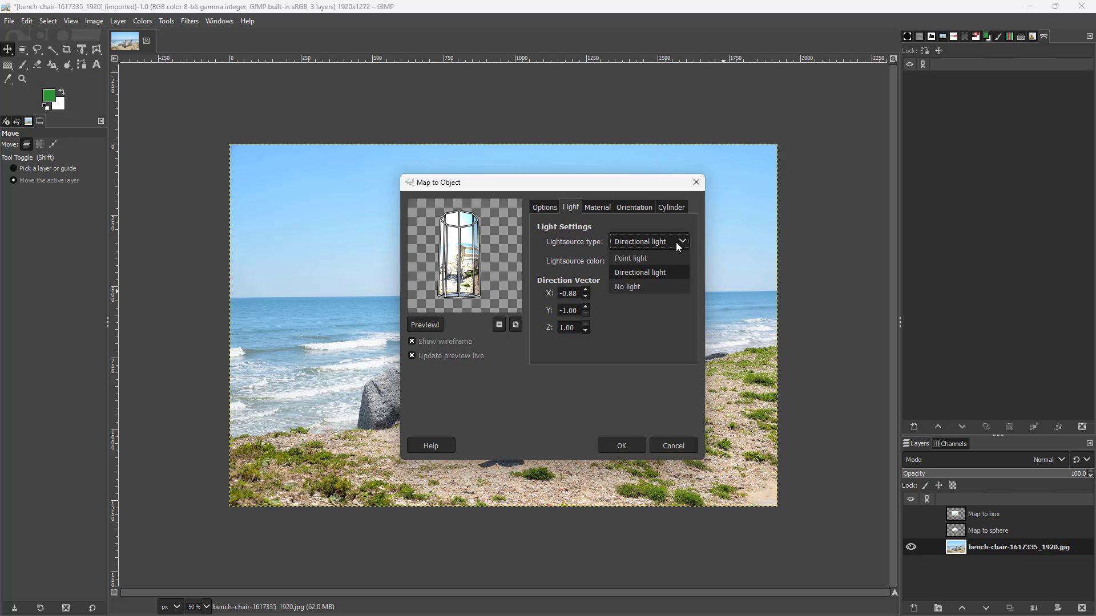
{"action": "left_click", "coordinate": [676, 242]}
{"action": "left_click", "coordinate": [665, 246]}
{"action": "left_click", "coordinate": [652, 259]}
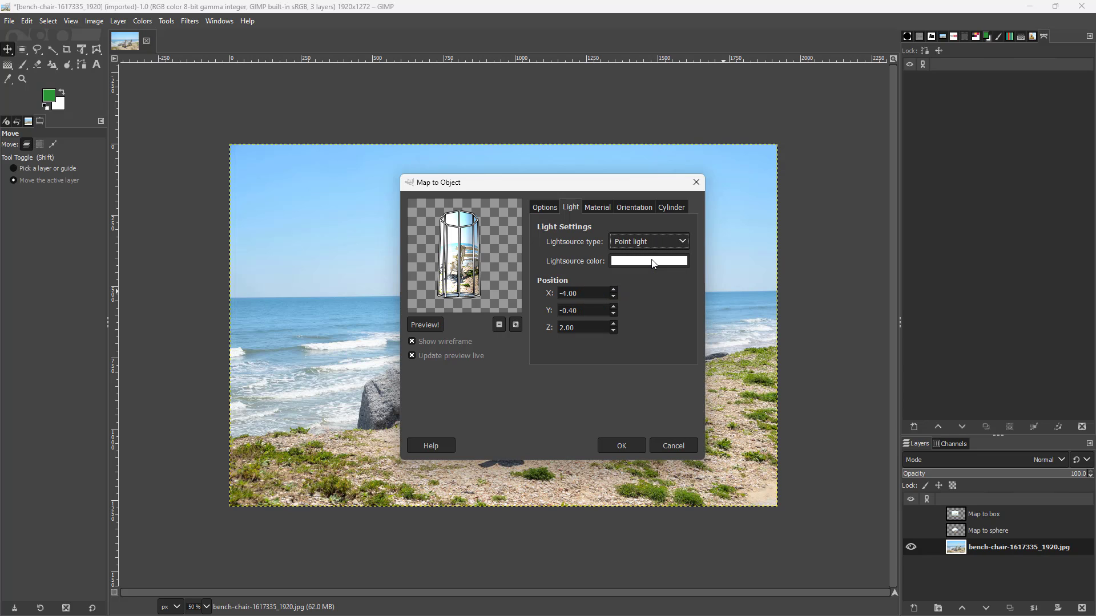
Change the lightsource color to the olive green 566c21.
{"action": "left_click", "coordinate": [654, 262]}
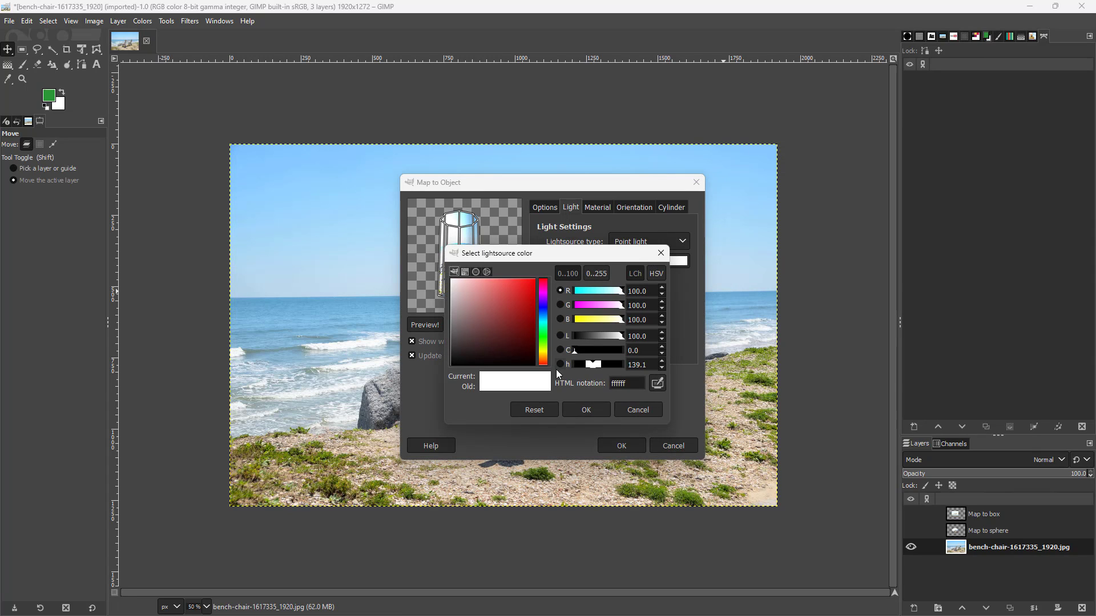
{"action": "left_click", "coordinate": [543, 346]}
{"action": "left_click", "coordinate": [508, 329]}
{"action": "left_click", "coordinate": [588, 409]}
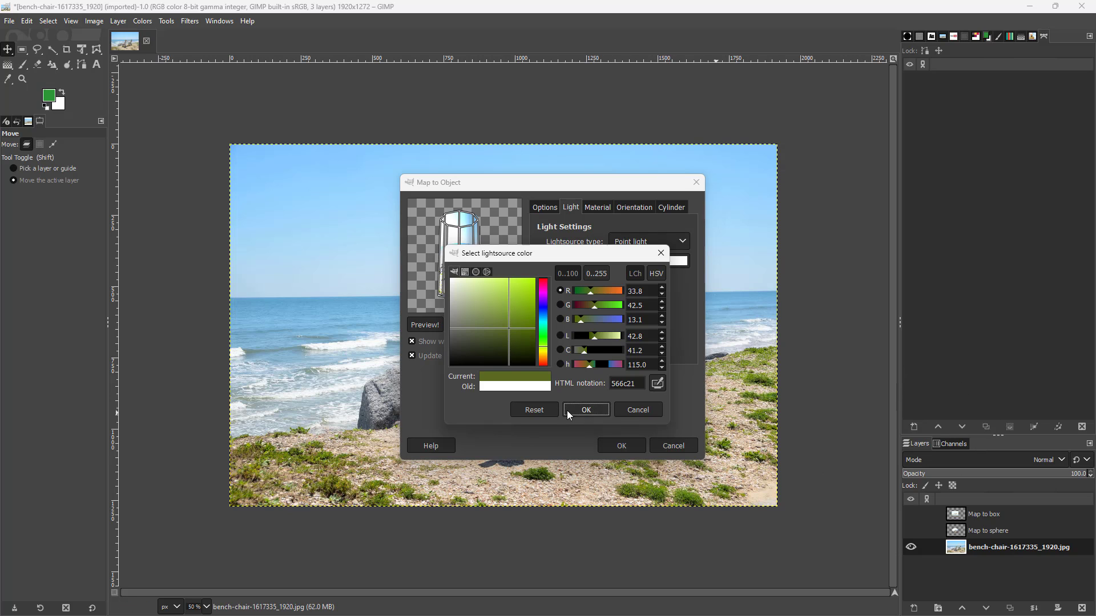
{"action": "left_click", "coordinate": [585, 410]}
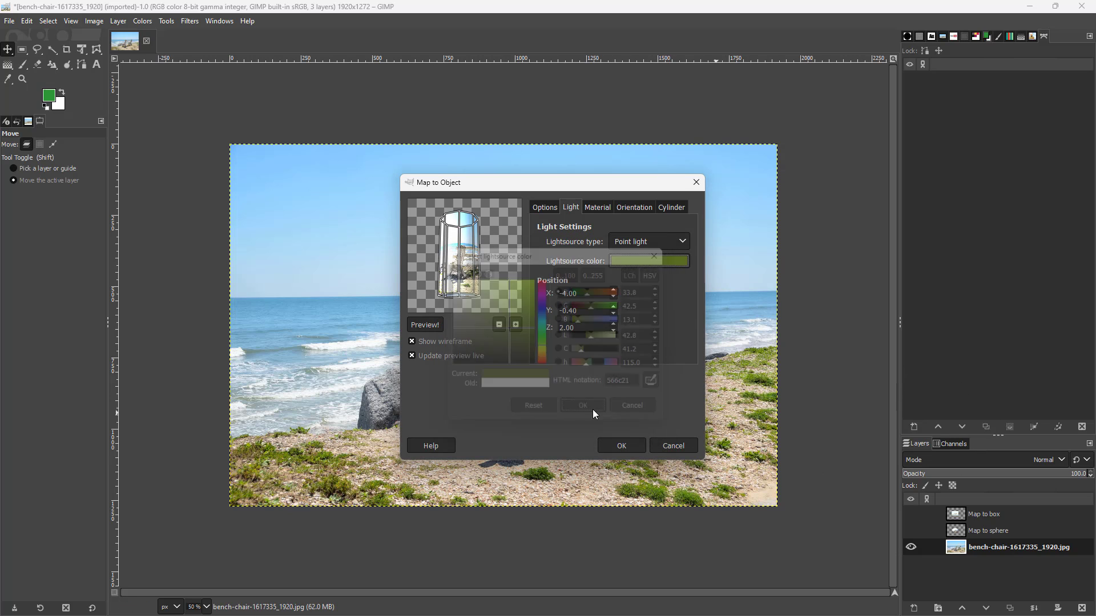
Apply the cylinder mapping and hide the bench photo layer to view the cylinder alone.
{"action": "left_click", "coordinate": [620, 446]}
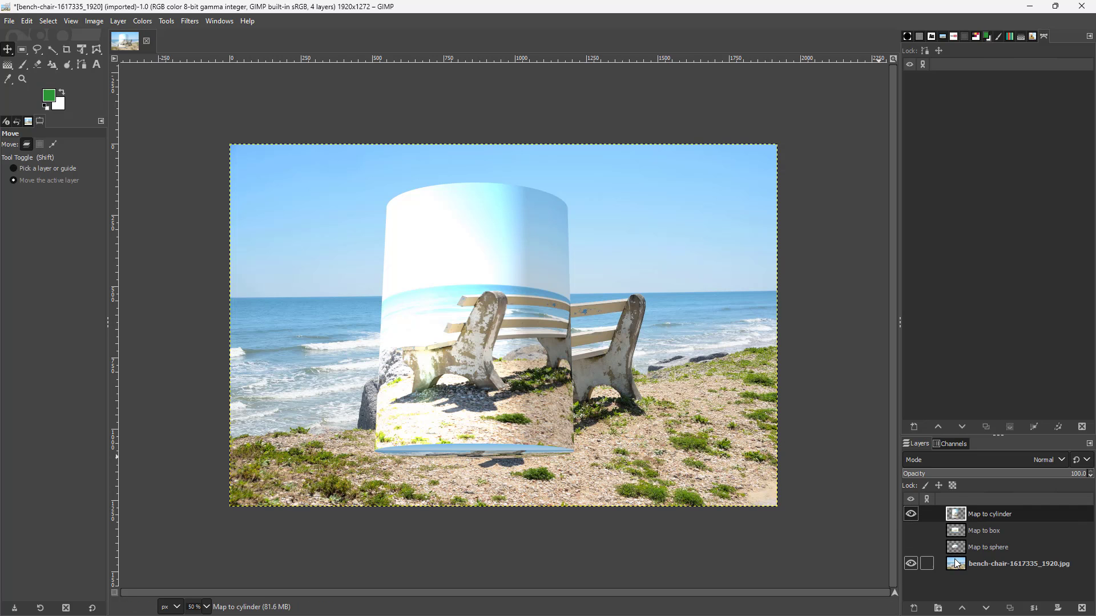
{"action": "left_click", "coordinate": [910, 564]}
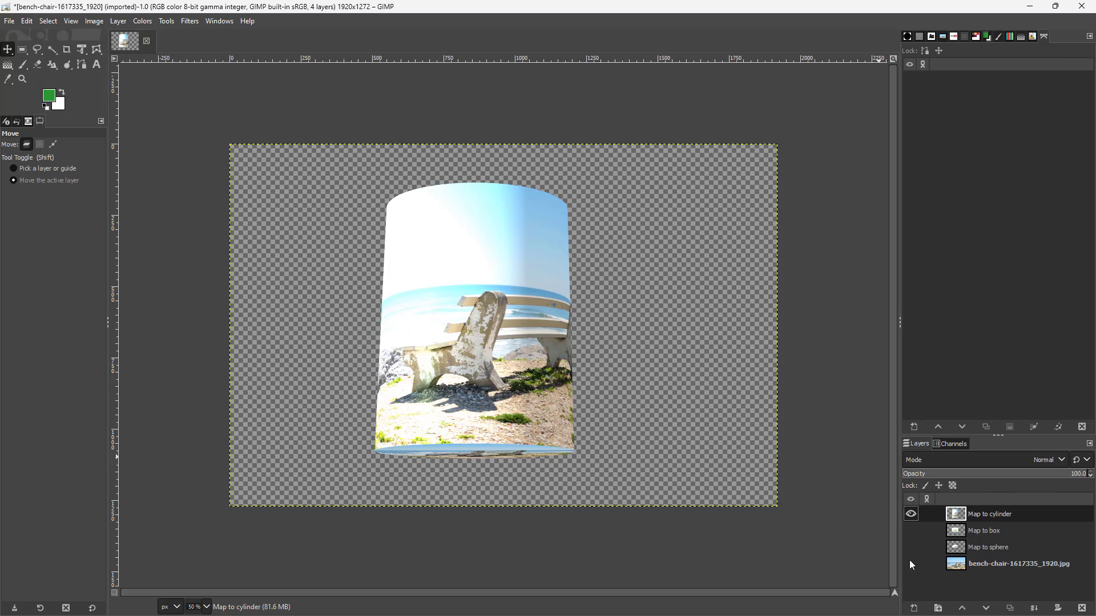